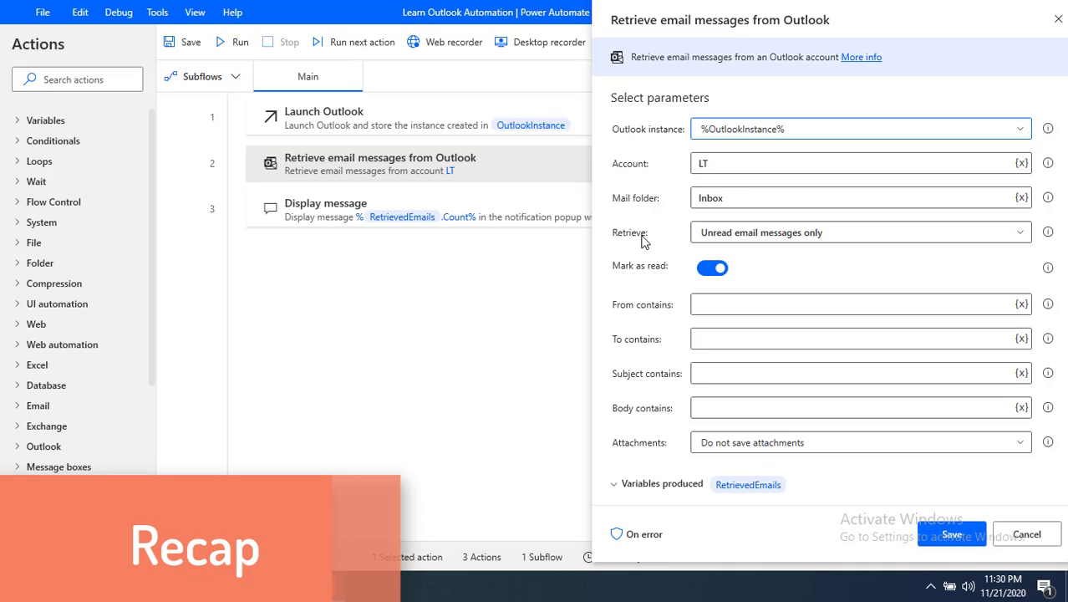
# Step: Keep Retrieve at 'Unread email messages only' and close the Retrieve email messages settings
pyautogui.click(717, 238)
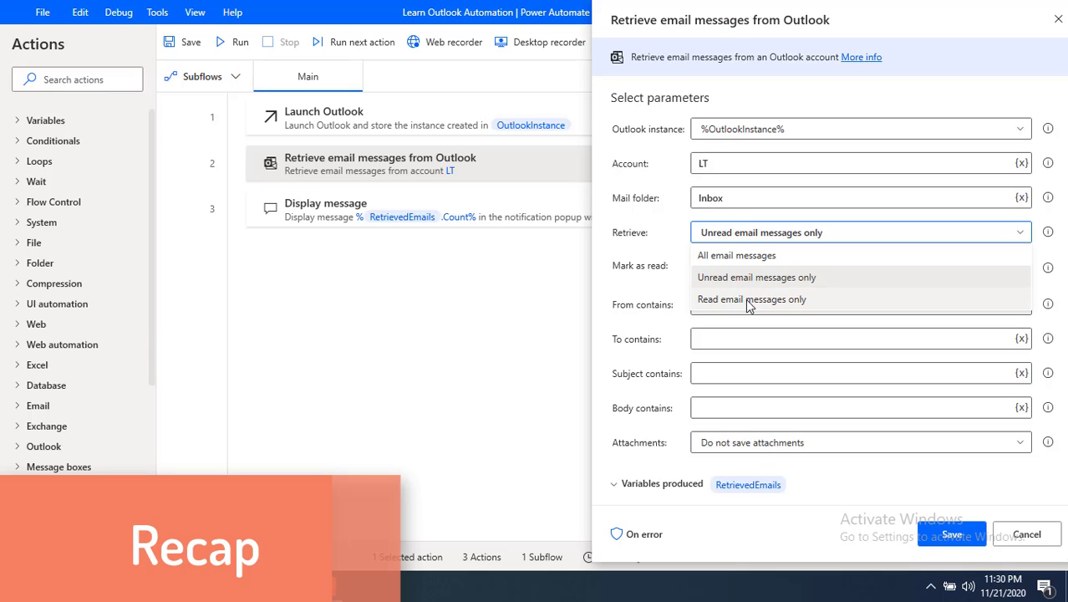
pyautogui.click(658, 288)
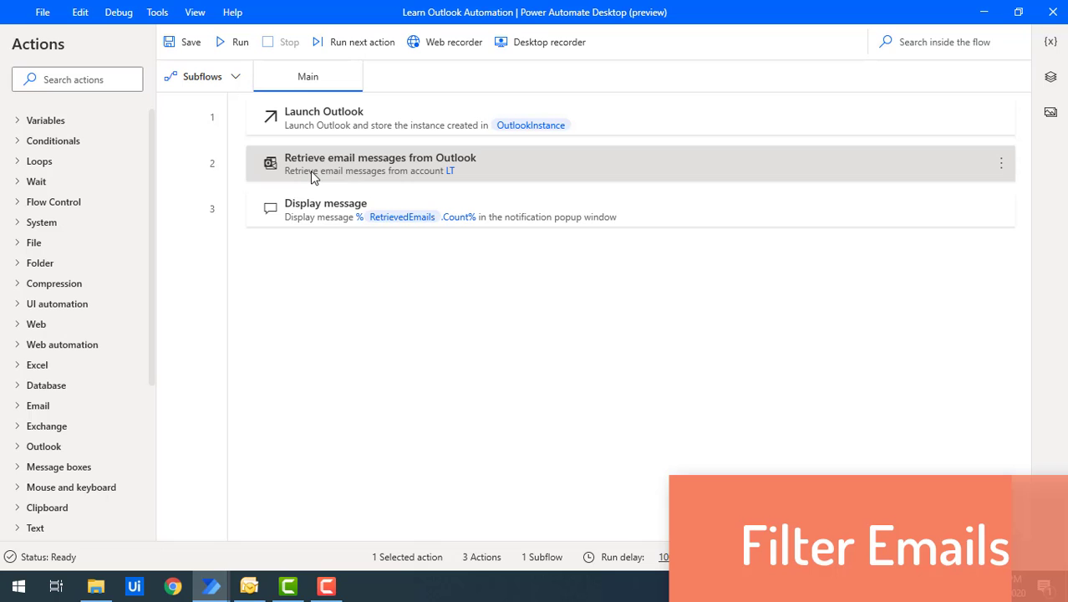
# Step: Open the 'Retrieve email messages from Outlook' settings, then switch to Outlook's Inbox
pyautogui.doubleClick(310, 171)
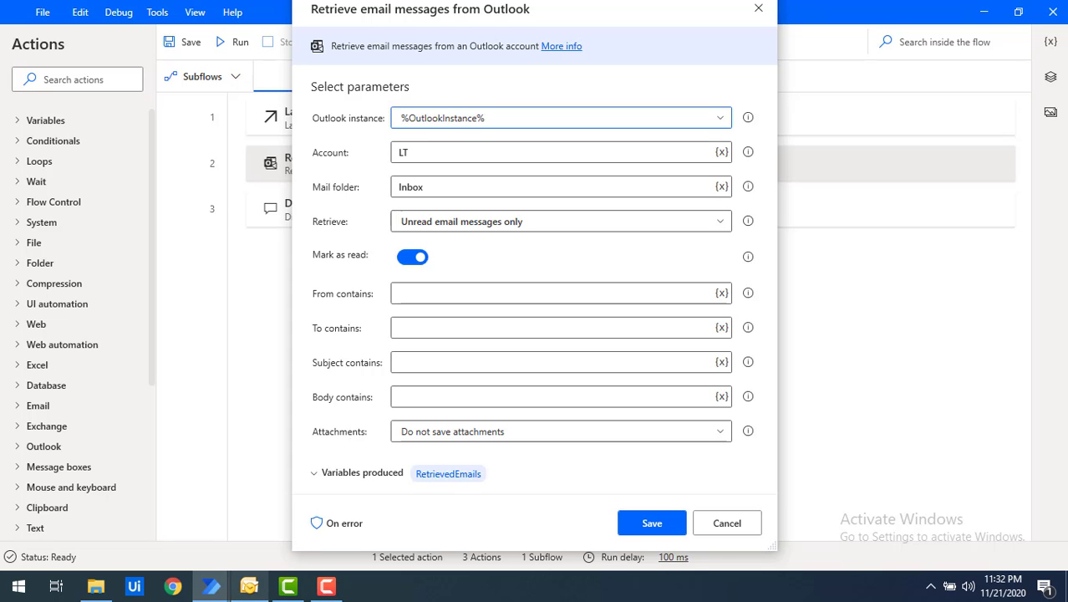
pyautogui.click(249, 588)
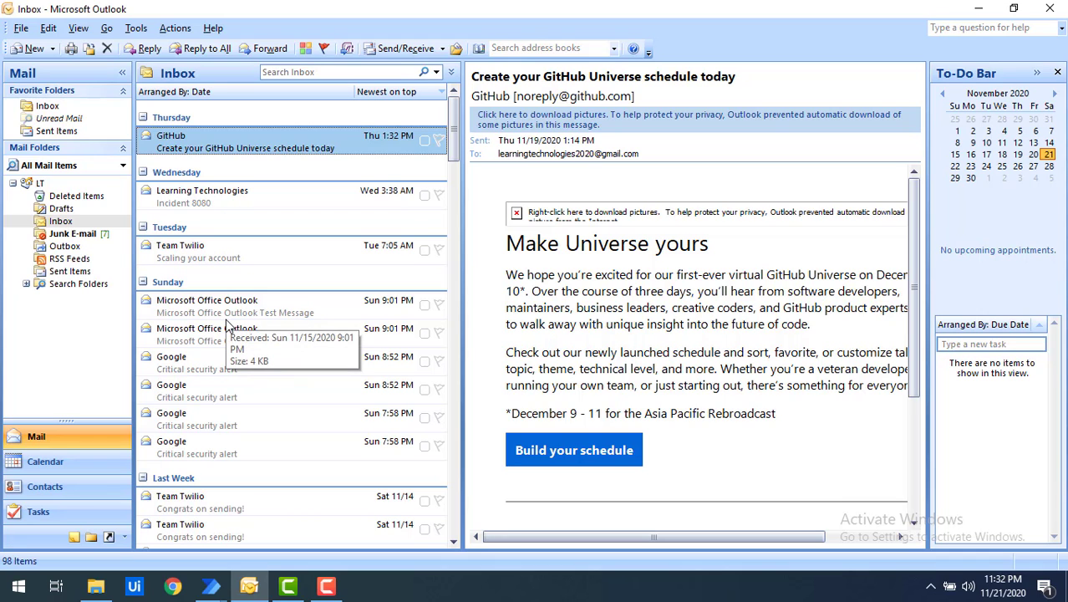
# Step: Select and copy the Team Twilio sender's address from the 'Congrats on sending!' email
pyautogui.scroll(-3, 219, 385)
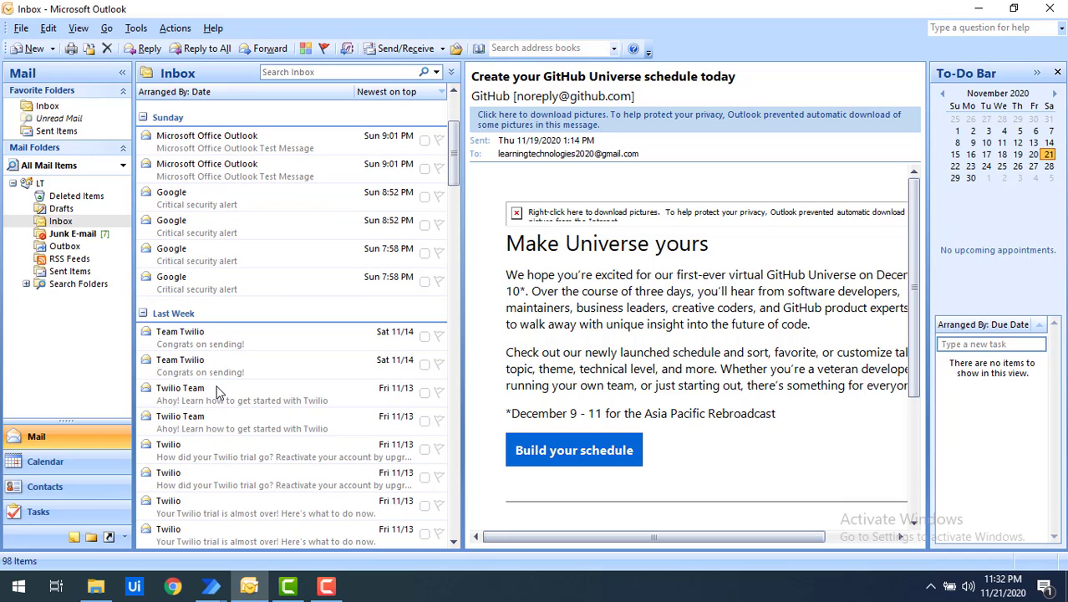
pyautogui.click(186, 336)
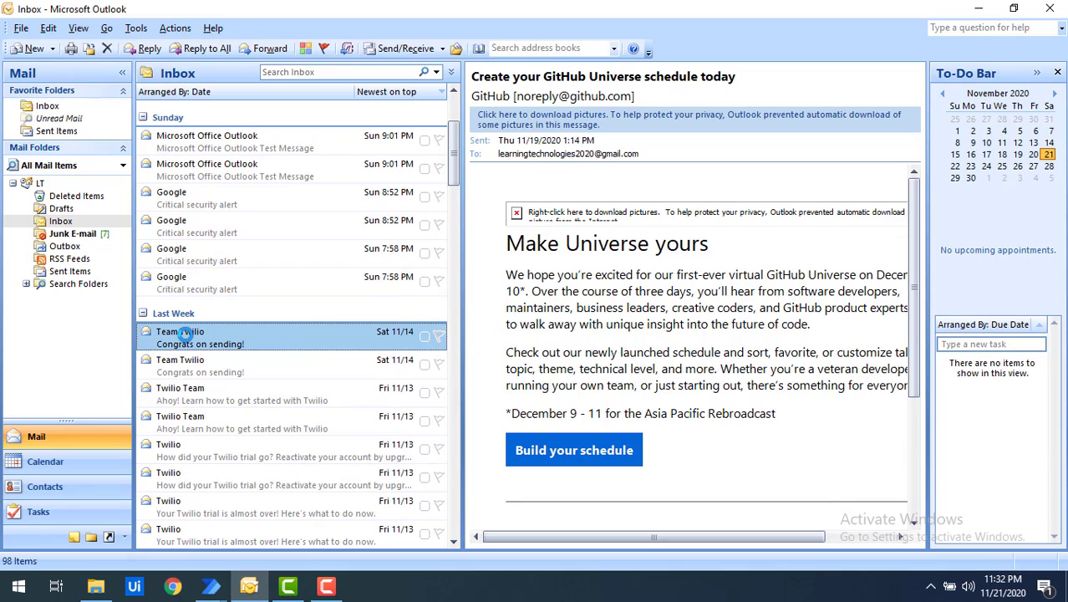
pyautogui.doubleClick(186, 334)
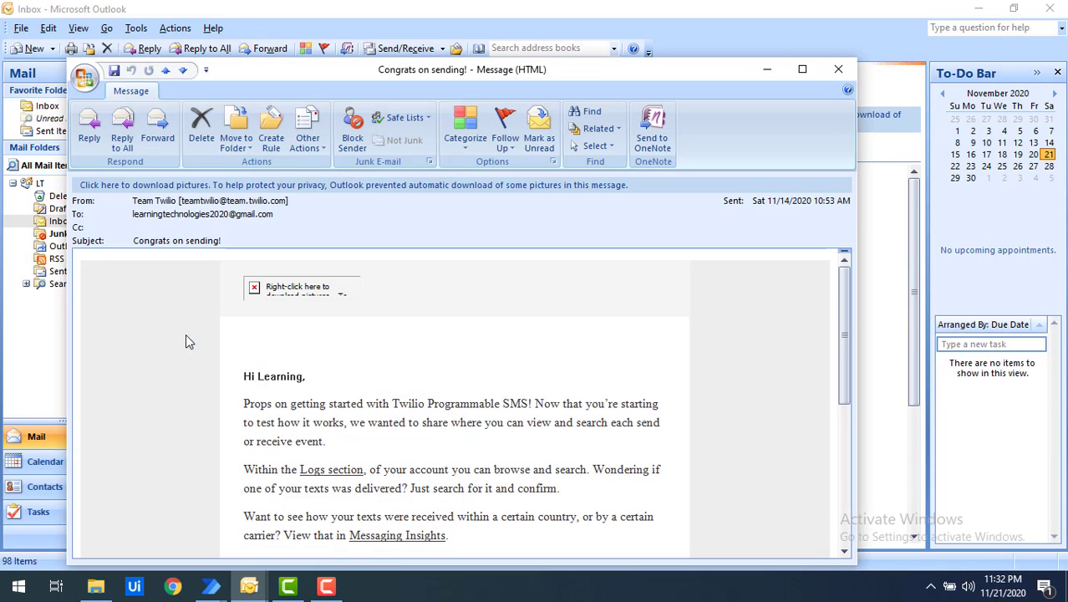
pyautogui.click(186, 202)
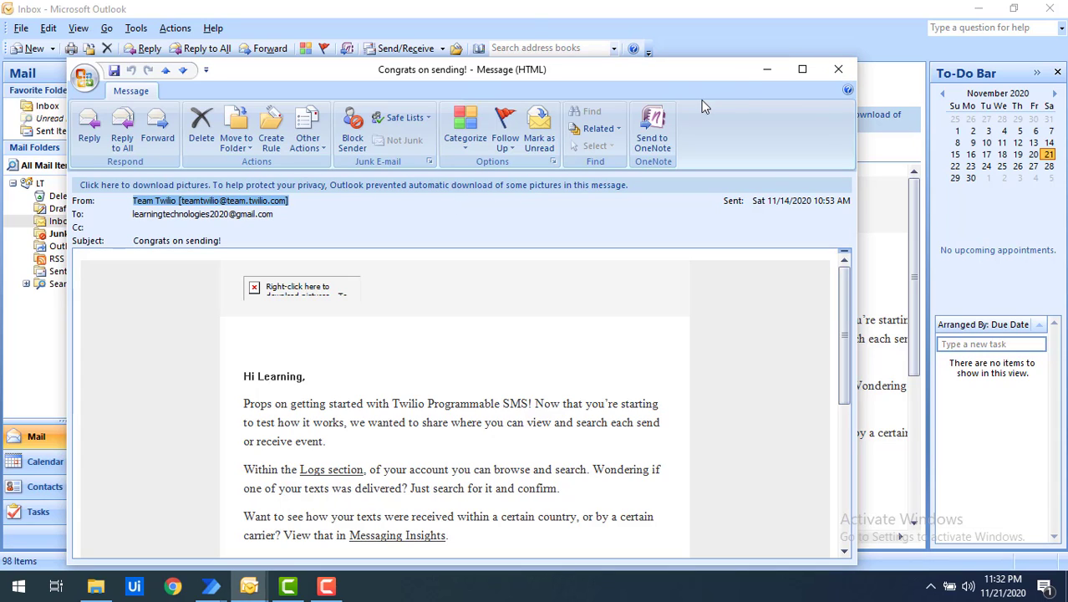
pyautogui.click(839, 70)
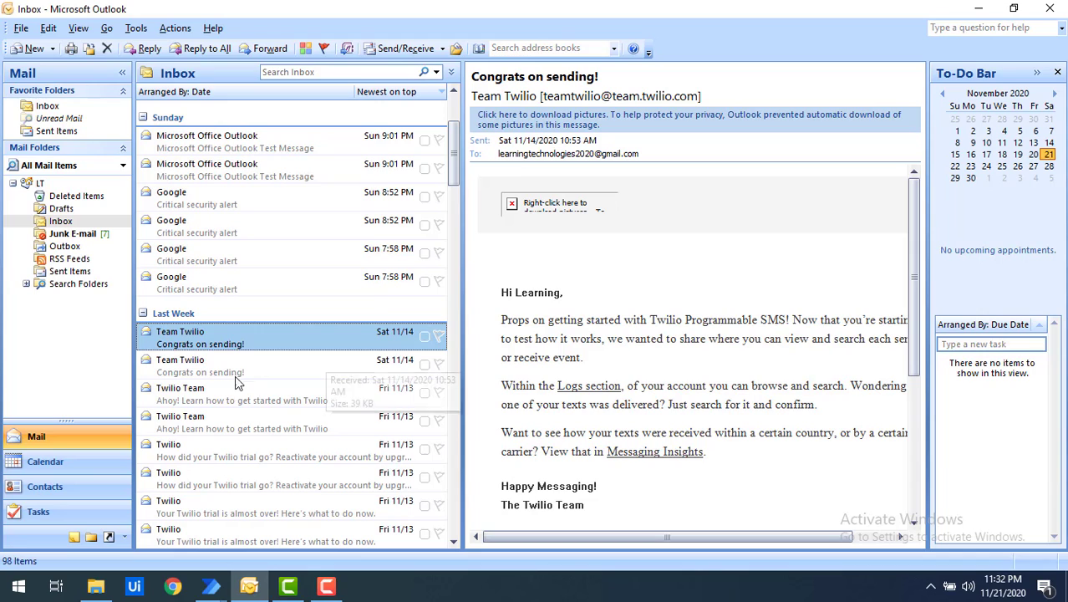
pyautogui.click(227, 368)
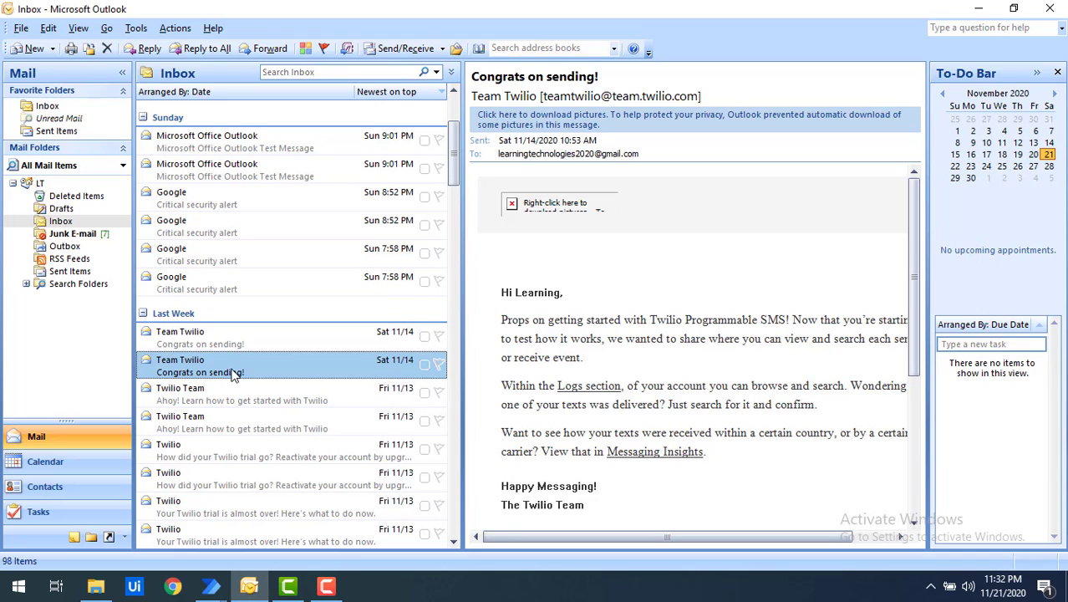
pyautogui.tripleClick(700, 96)
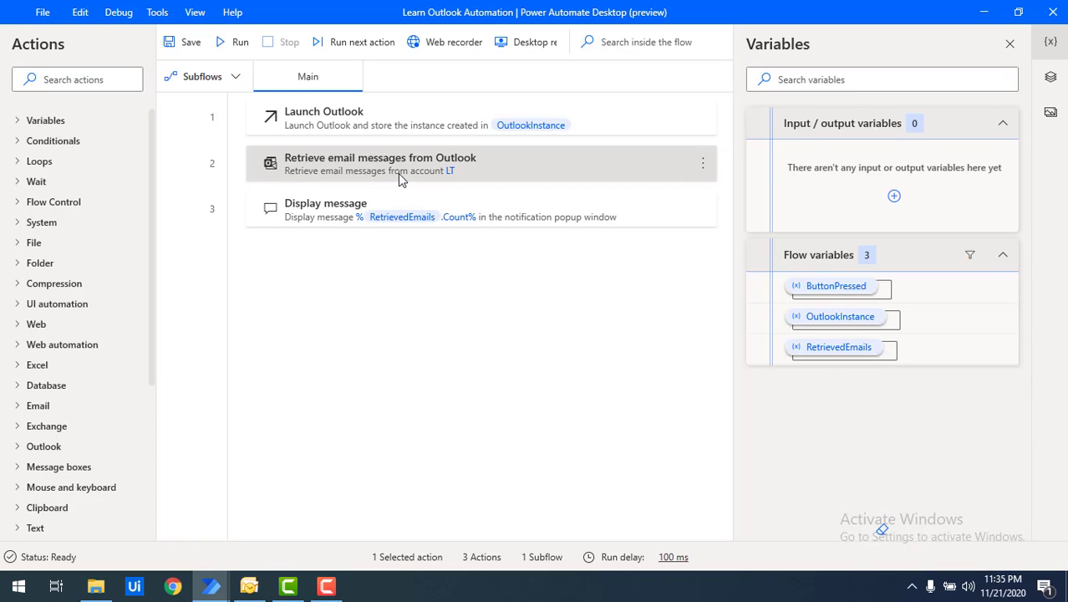
# Step: Paste the Twilio address into From contains, set Retrieve to 'All email messages', and save
pyautogui.doubleClick(398, 173)
pyautogui.click(413, 293)
pyautogui.hotkey('ctrl', 'v')
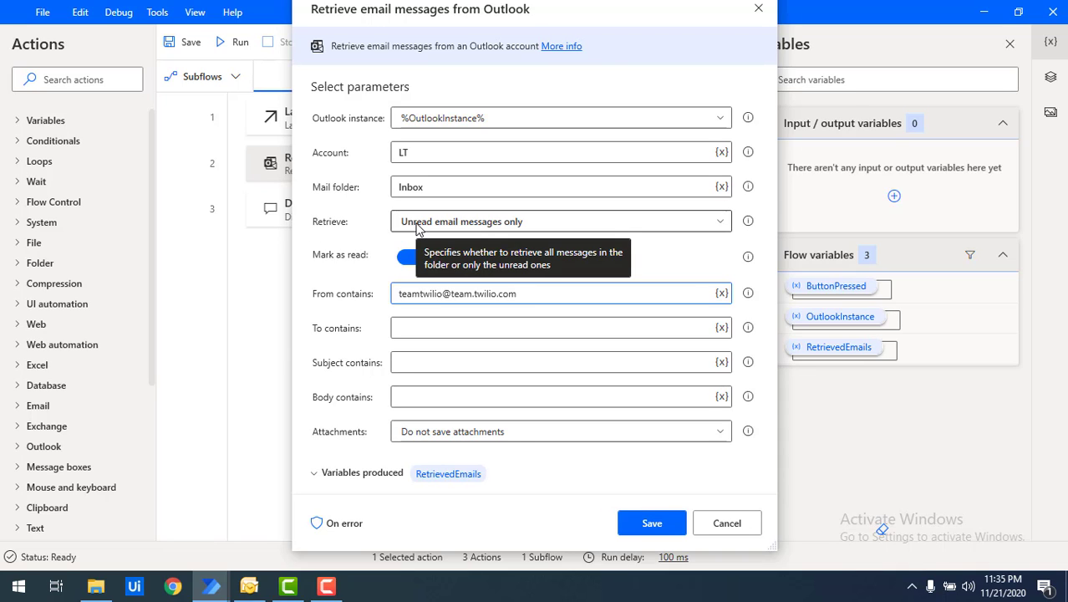
pyautogui.click(418, 227)
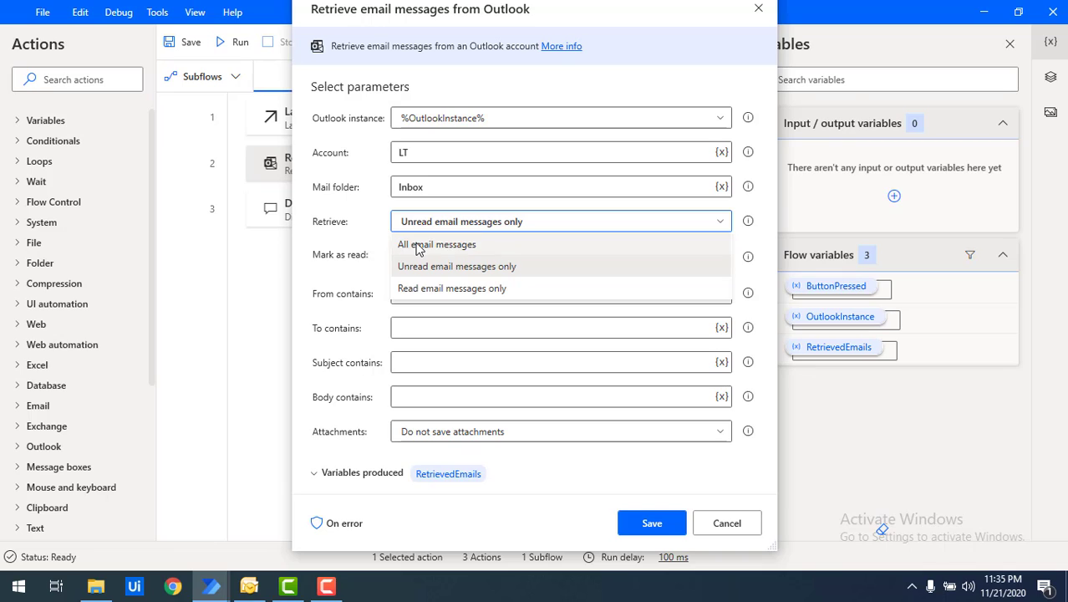
pyautogui.click(419, 243)
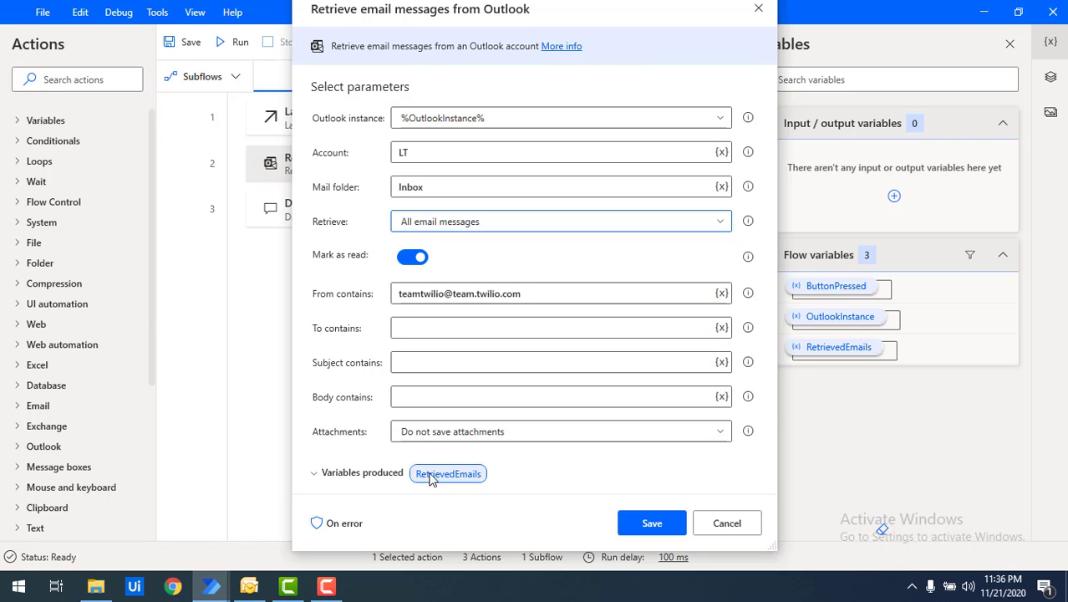
pyautogui.moveTo(446, 482)
pyautogui.click(644, 524)
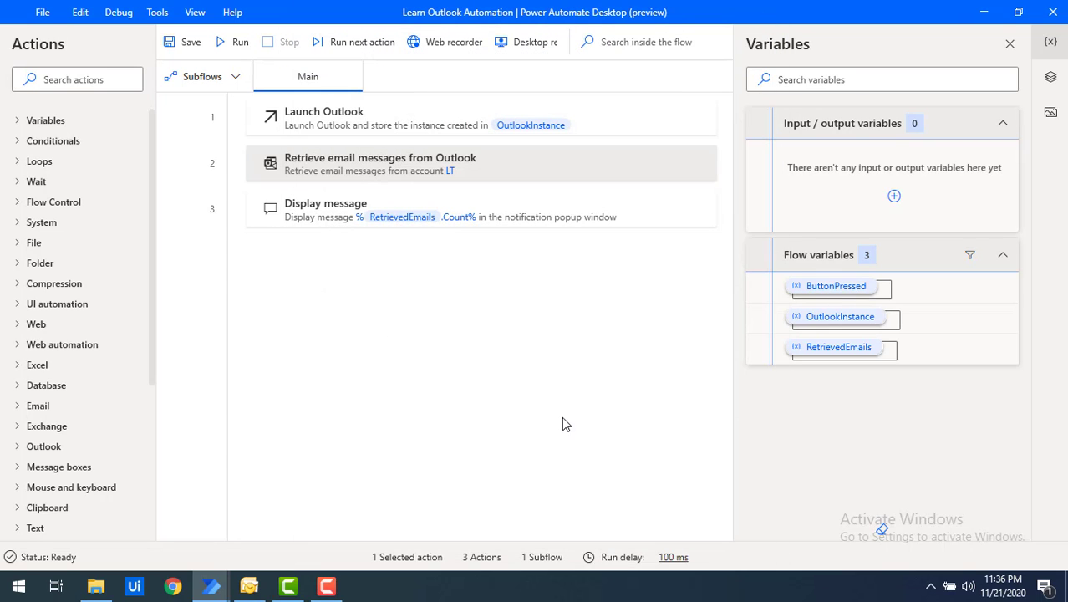
# Step: Run the flow and acknowledge the Email count message showing 5
pyautogui.click(235, 46)
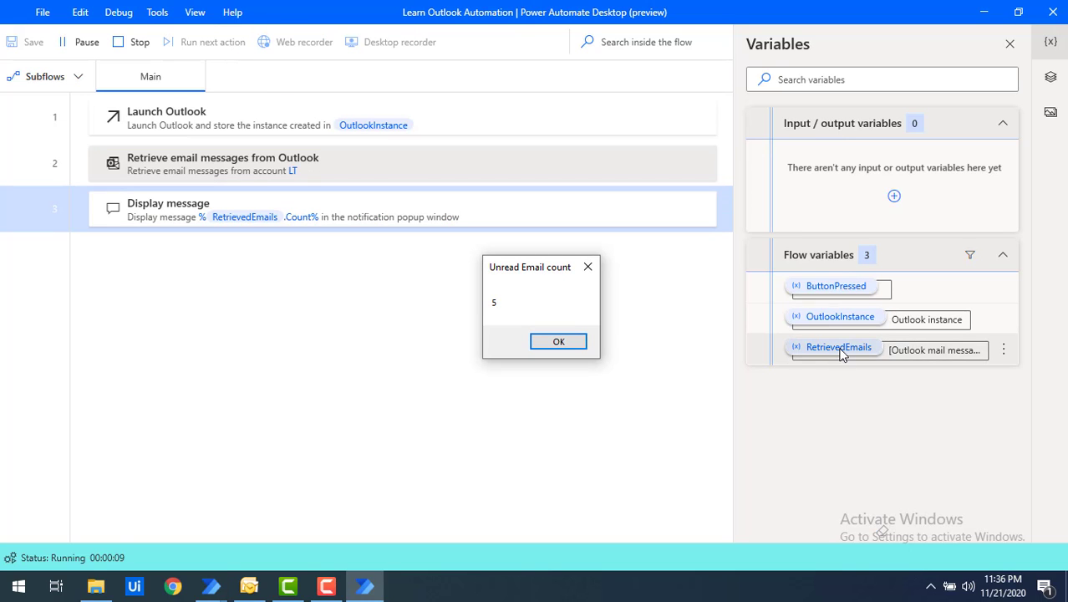
pyautogui.moveTo(840, 352)
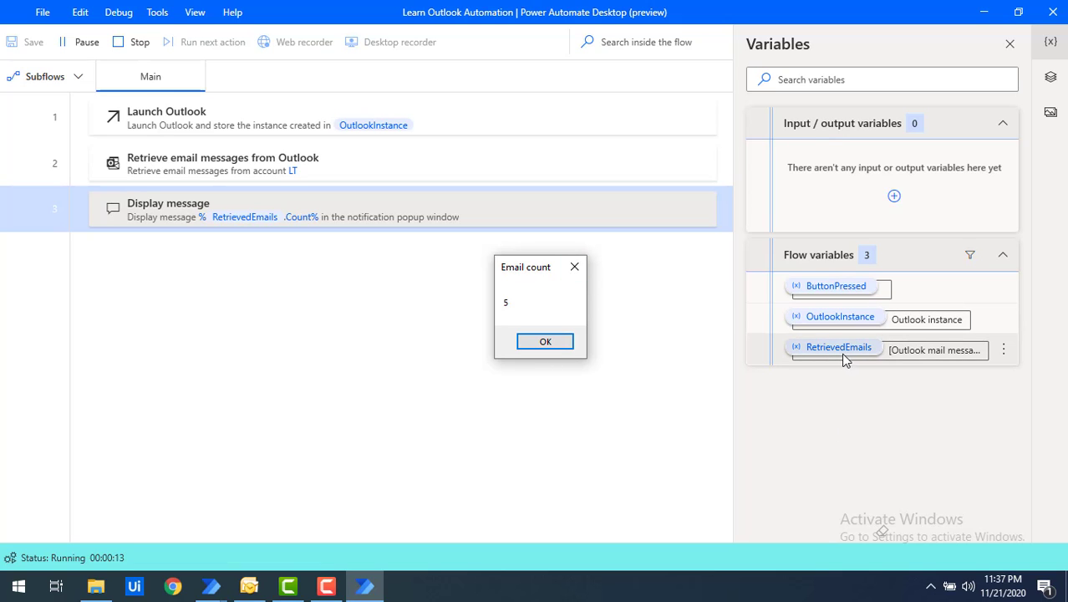
pyautogui.click(561, 343)
pyautogui.click(383, 221)
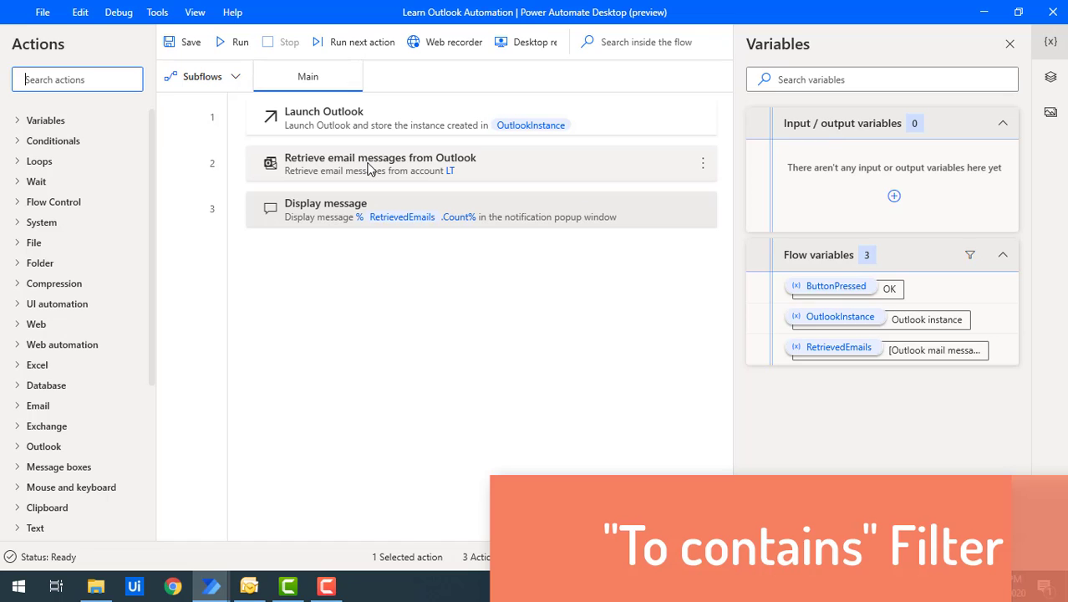
# Step: Delete the Twilio sender address from the retrieval step's From contains filter
pyautogui.click(369, 169)
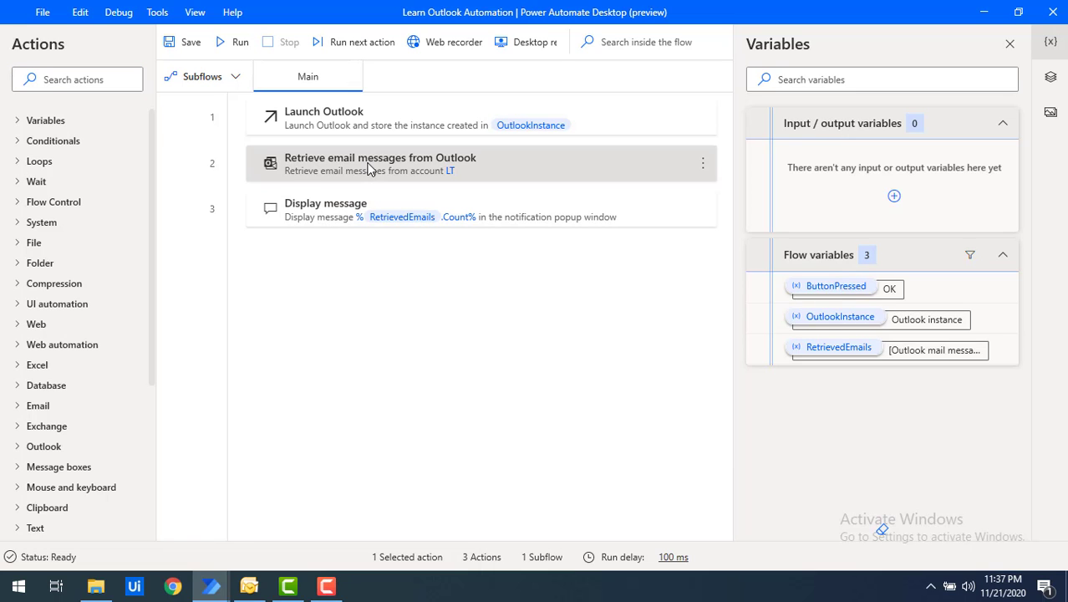
pyautogui.doubleClick(369, 170)
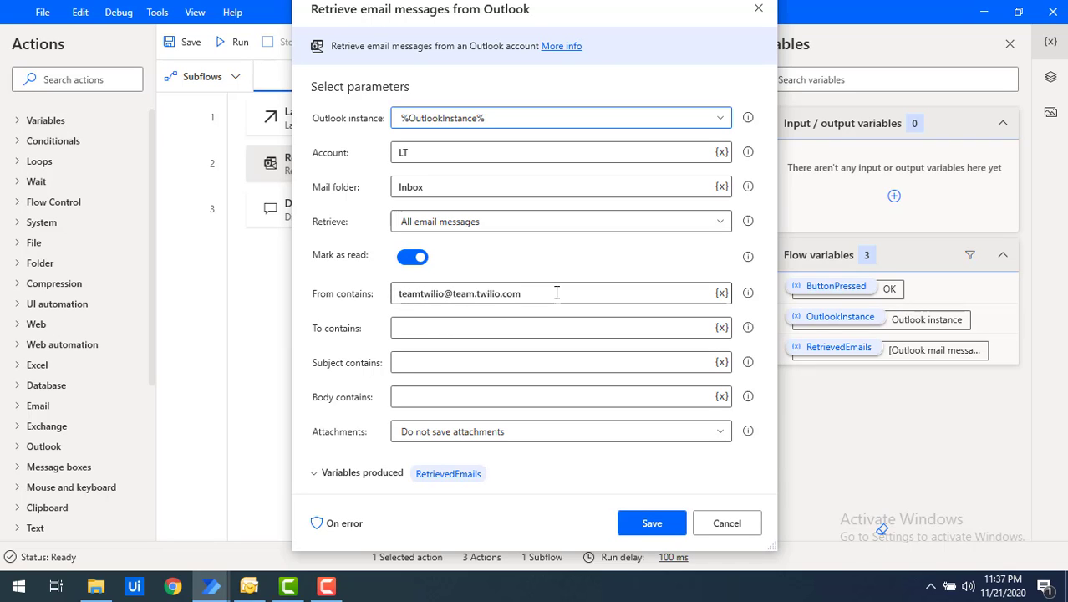
pyautogui.moveTo(556, 293); pyautogui.dragTo(385, 294)
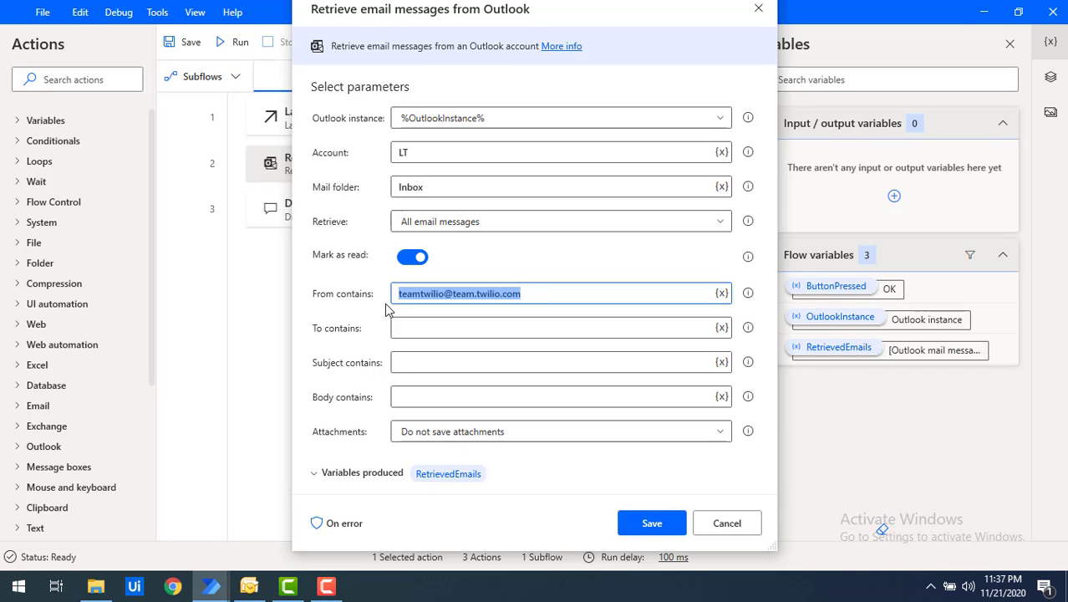
pyautogui.press('BackSpace')
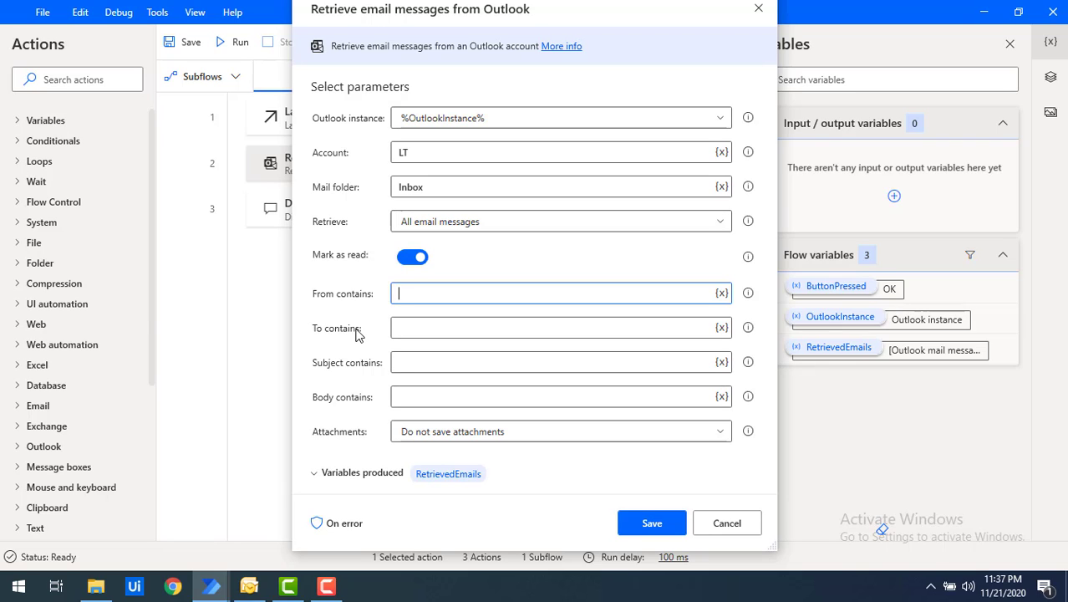
# Step: View Outlook's Sent Items folder holding the 'hi' mail, then return to the retrieval settings
pyautogui.click(246, 592)
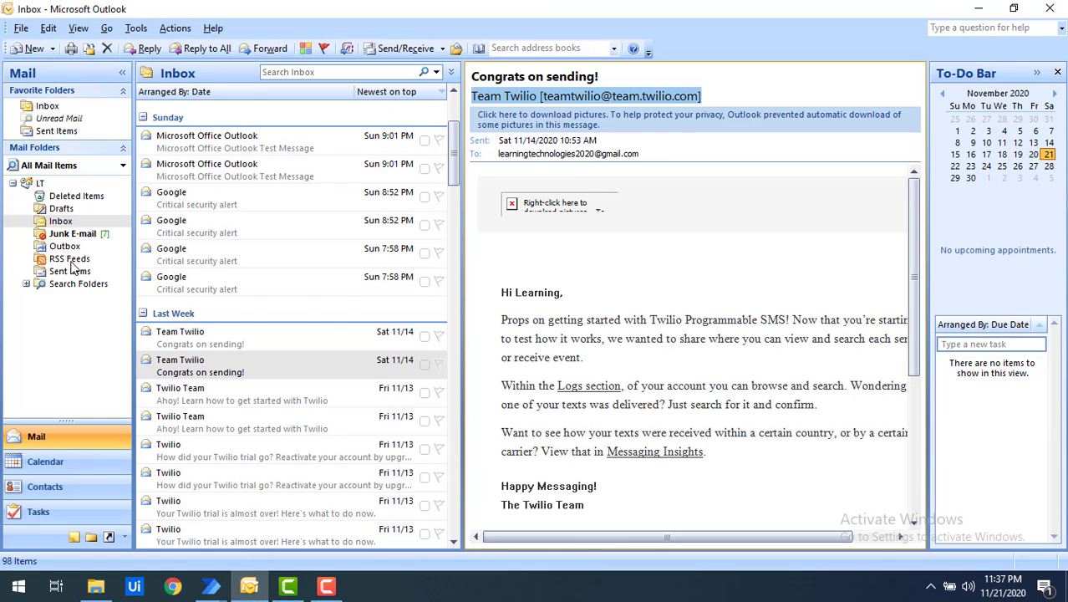
pyautogui.click(70, 271)
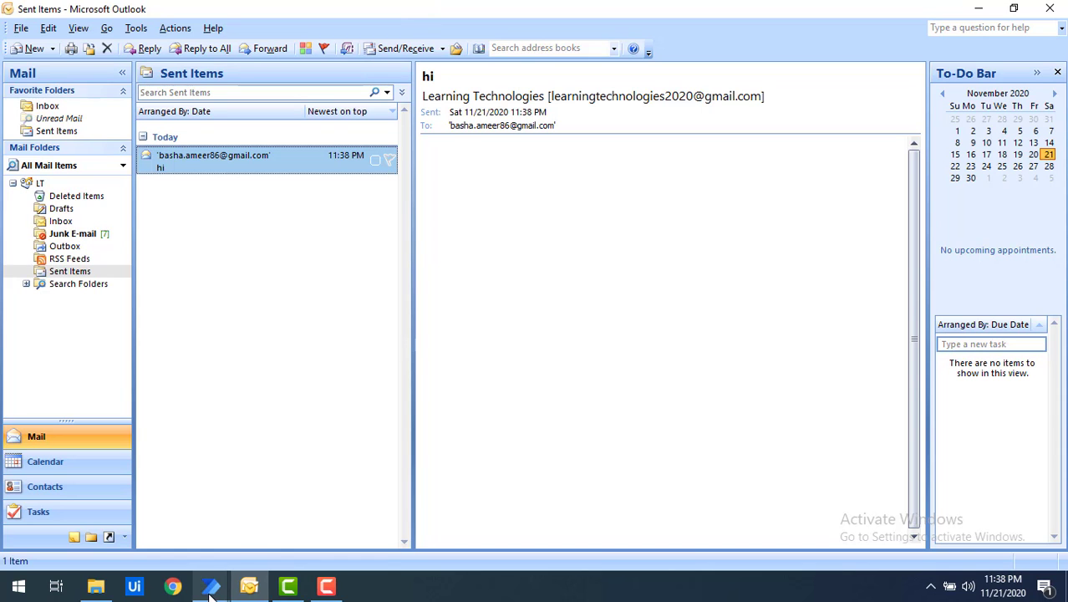
pyautogui.moveTo(215, 591)
pyautogui.click(261, 515)
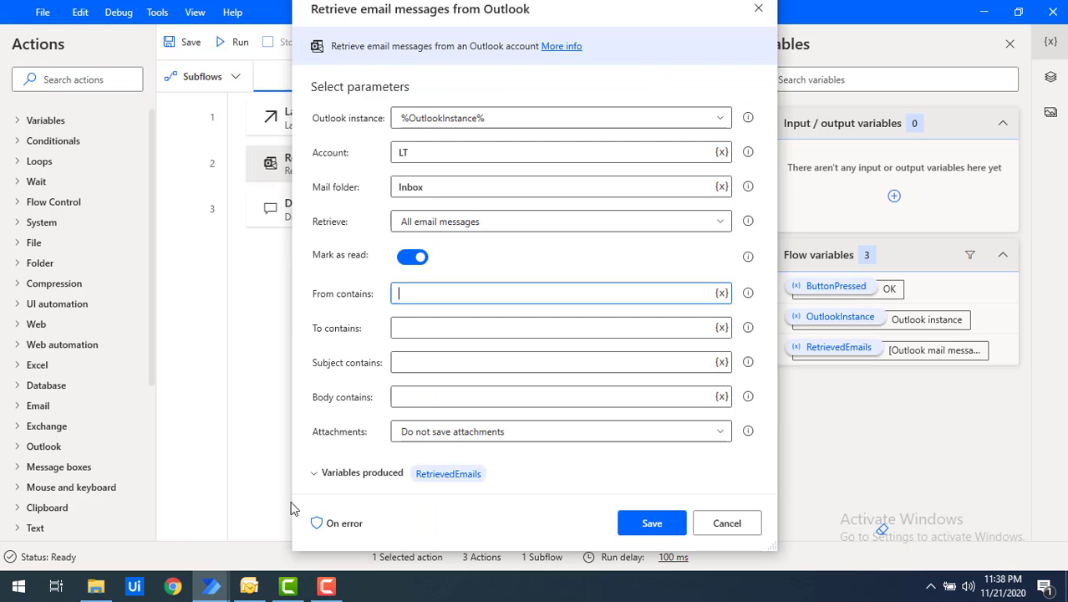
# Step: Set the mail folder to 'sent items' and enter the recipient's e-mail address in To contains
pyautogui.click(419, 332)
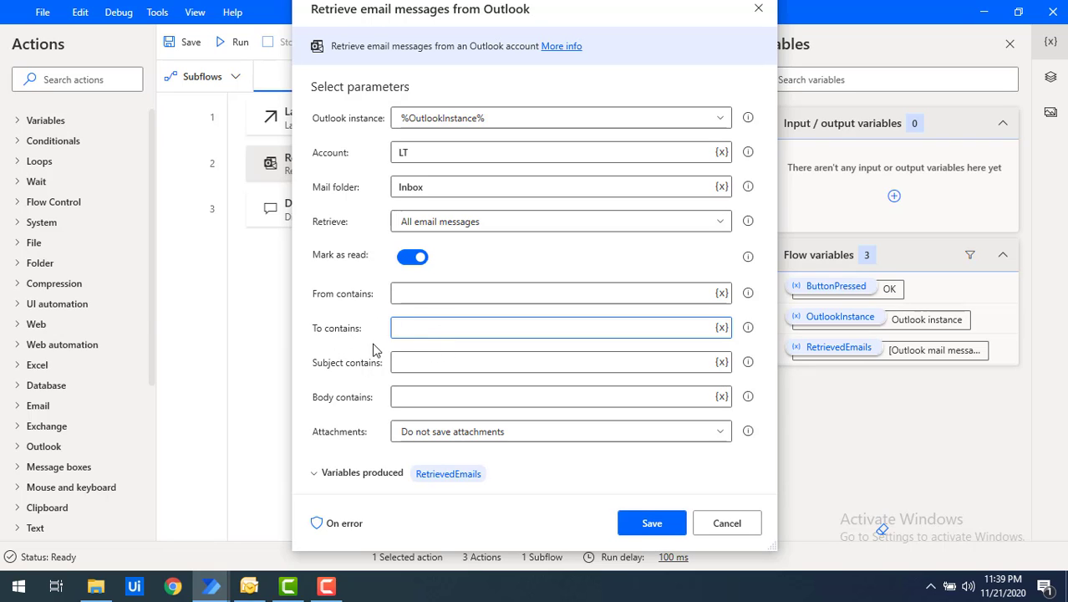
pyautogui.click(439, 186)
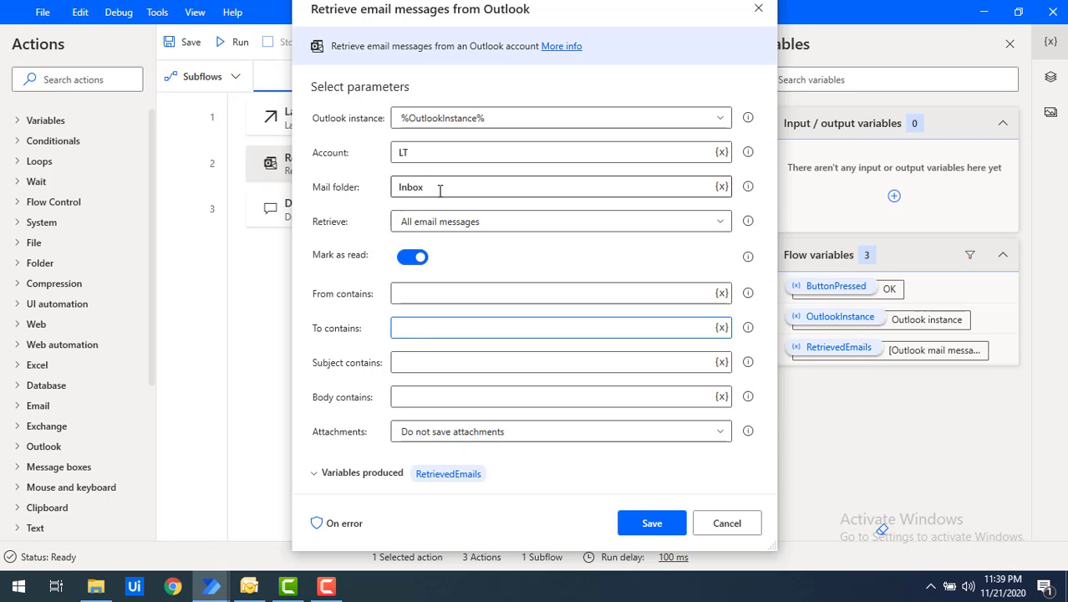
pyautogui.moveTo(439, 186); pyautogui.dragTo(385, 194)
pyautogui.write('sent')
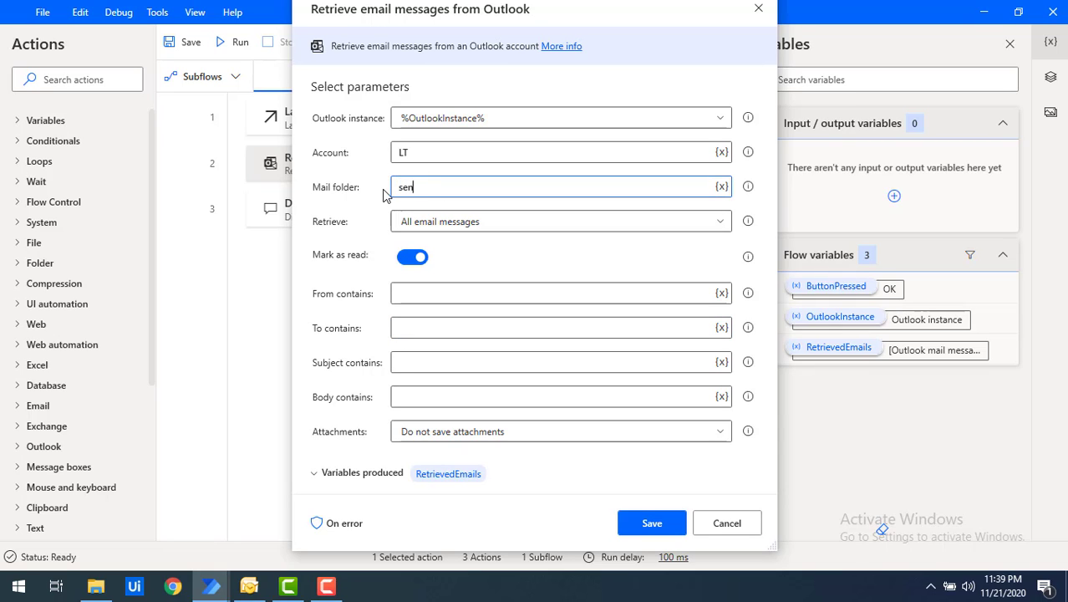
pyautogui.write(' items')
pyautogui.click(401, 331)
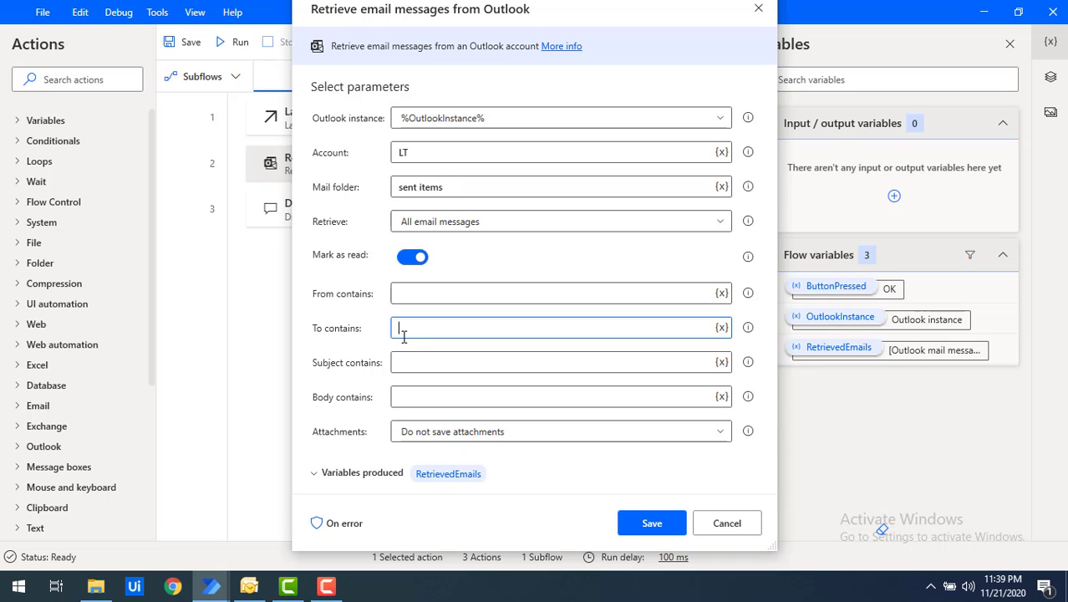
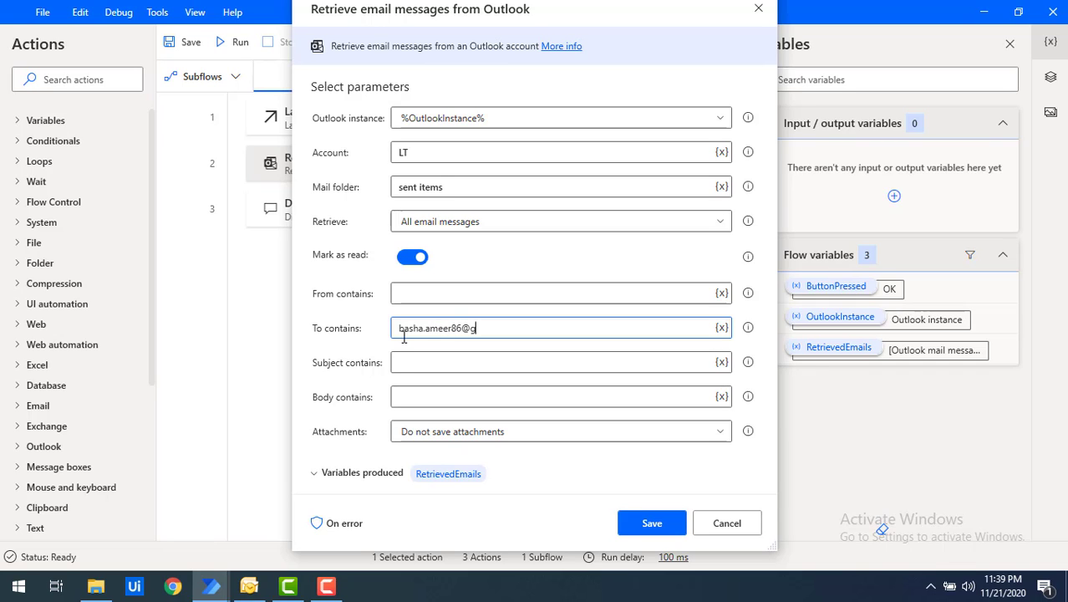
# Step: Save the retrieval settings, run the flow, and dismiss the Email count of 1
pyautogui.click(652, 523)
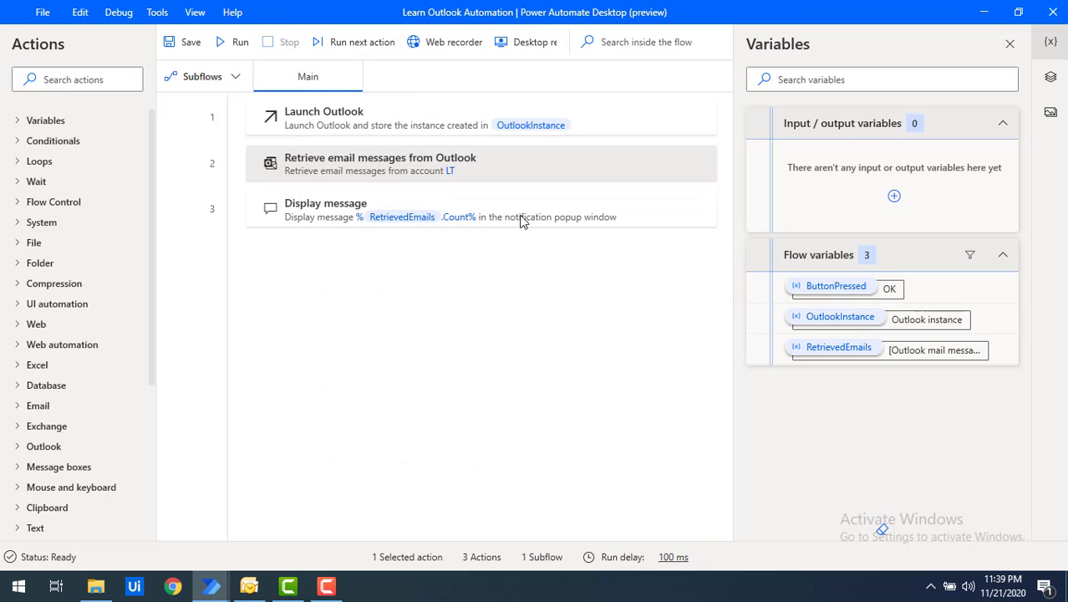
pyautogui.click(234, 52)
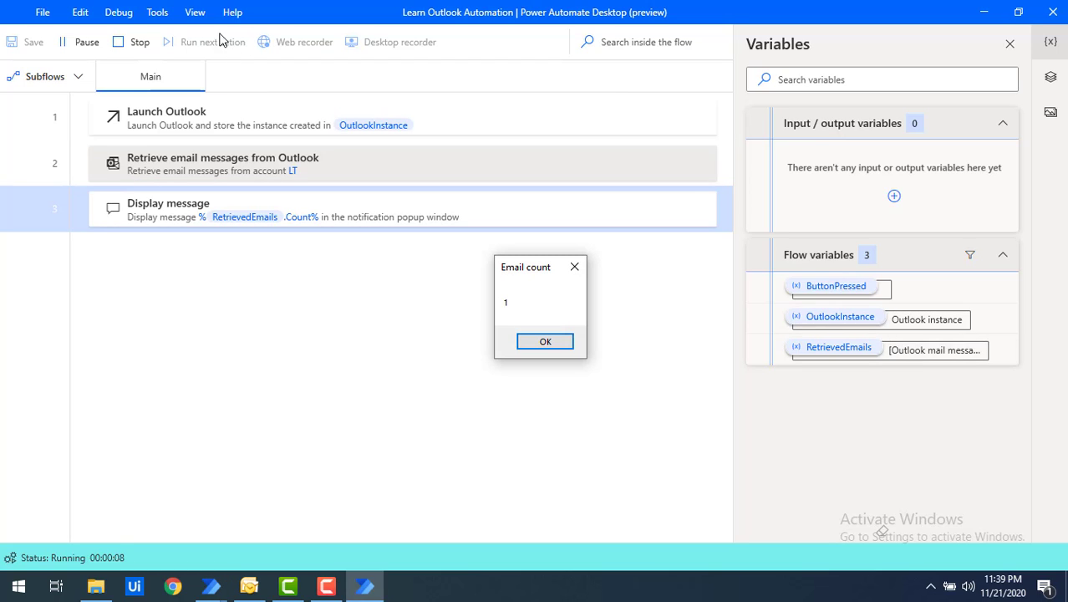
pyautogui.click(541, 343)
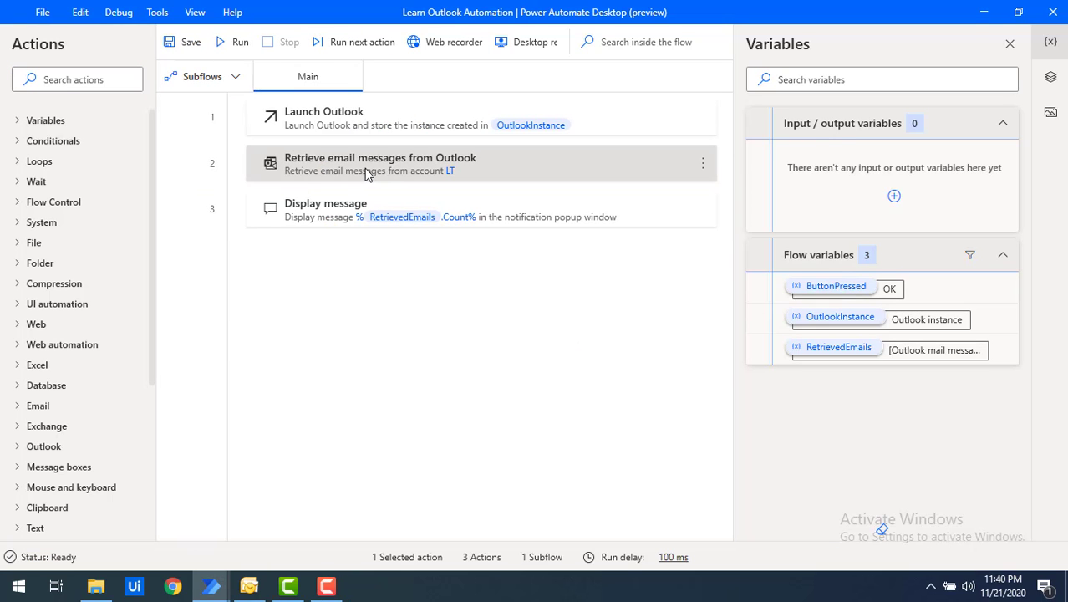
# Step: Append '1' to the To contains address, save, rerun, and dismiss the Email count of 0
pyautogui.doubleClick(365, 173)
pyautogui.click(522, 327)
pyautogui.write('1')
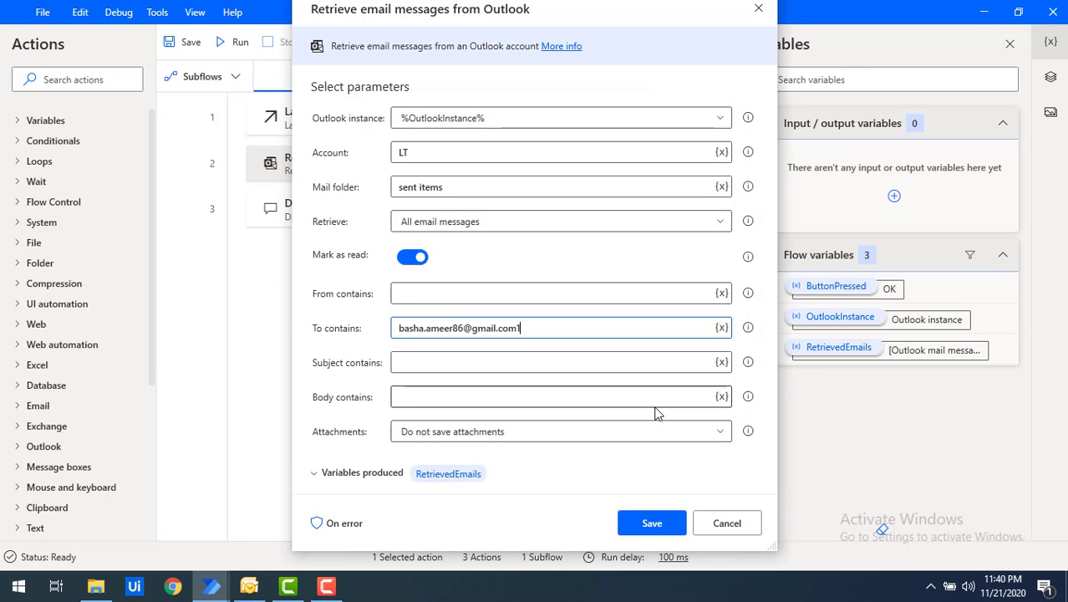
pyautogui.click(655, 524)
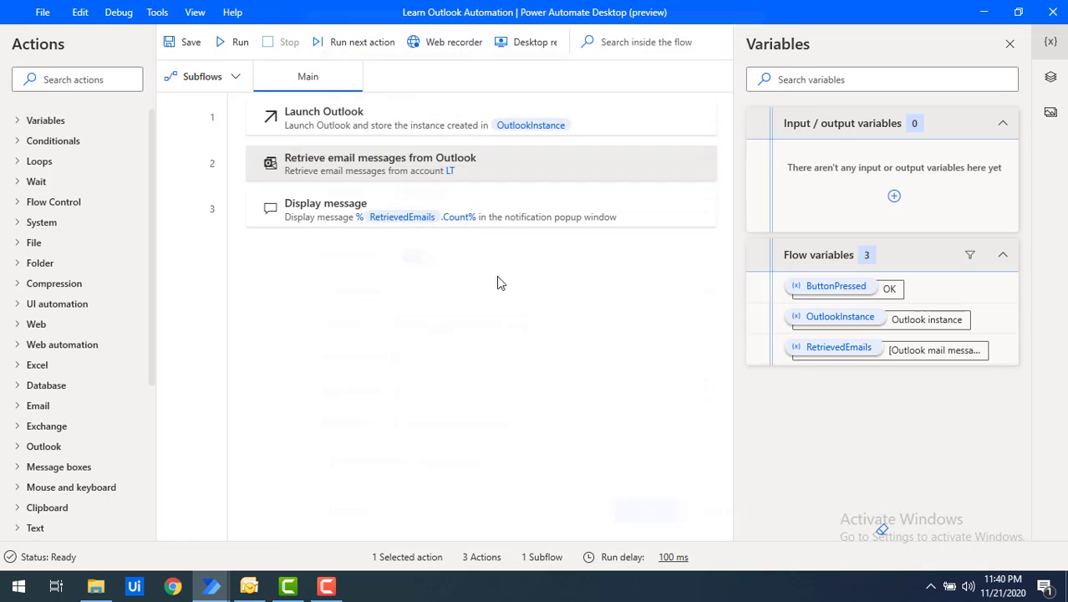
pyautogui.click(222, 47)
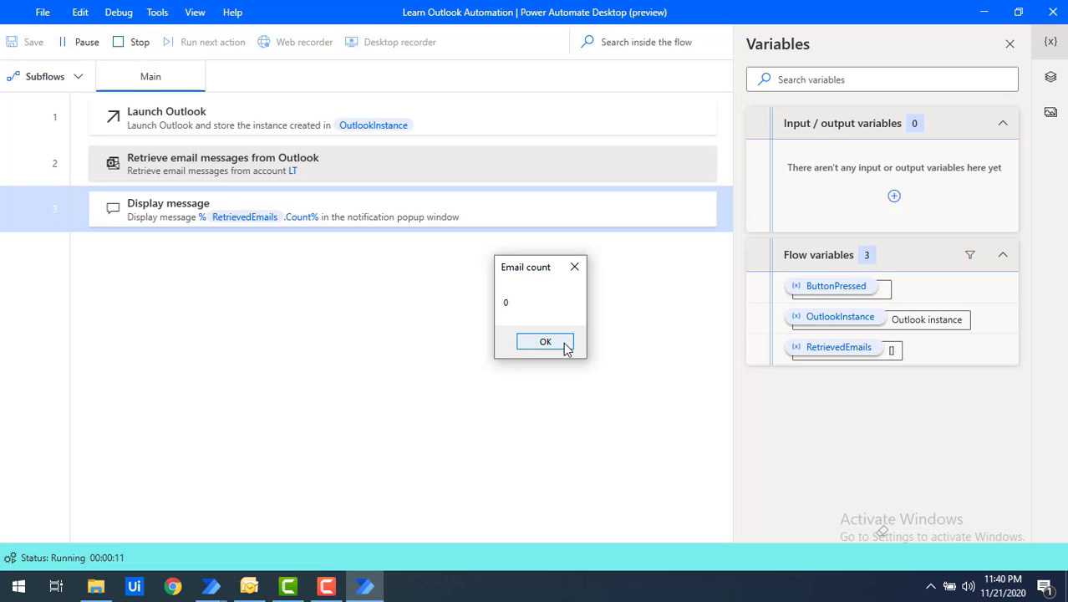
pyautogui.click(565, 346)
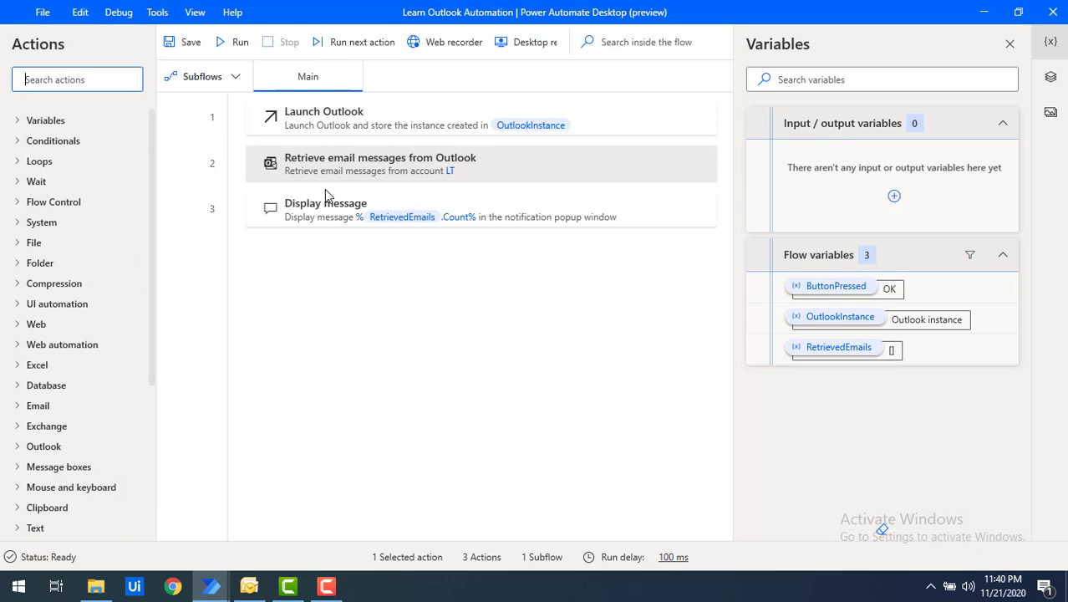
# Step: Change the Retrieve step's mail folder from Sent Items to 'inbox', then bring Outlook forward
pyautogui.click(349, 174)
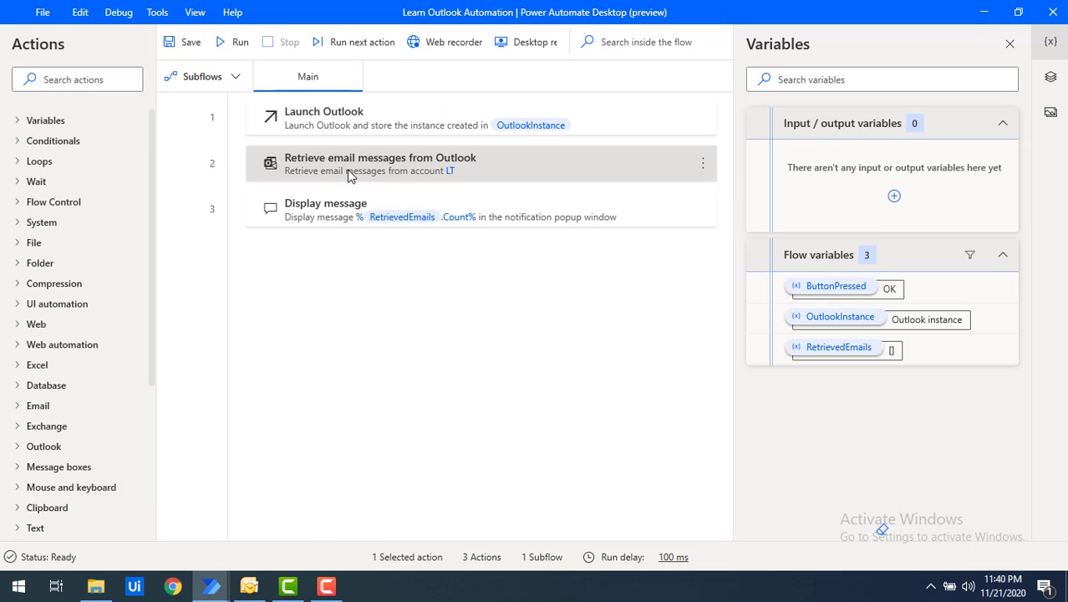
pyautogui.doubleClick(350, 174)
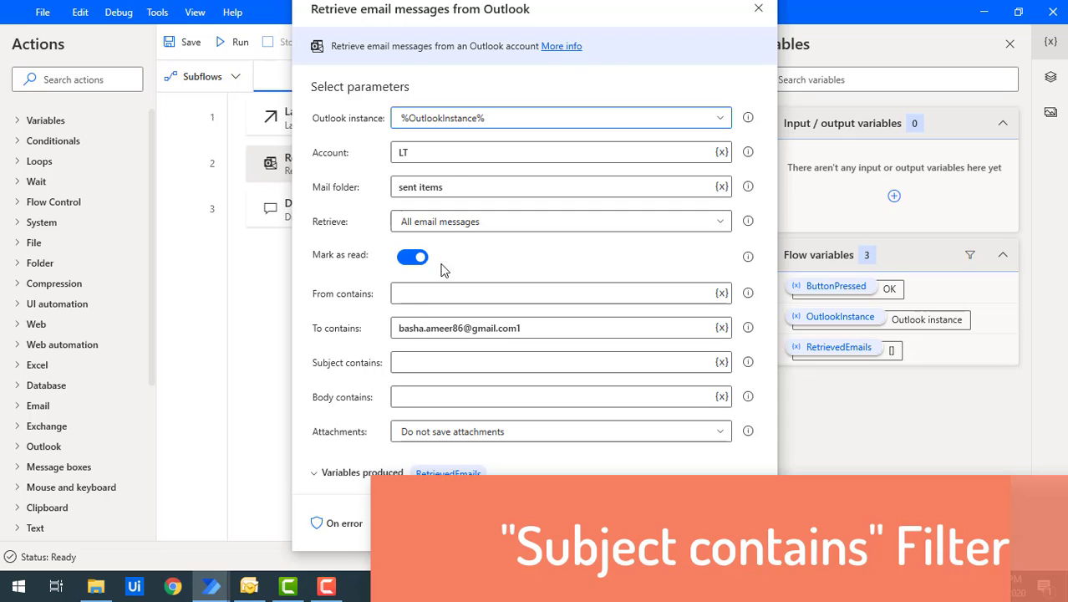
pyautogui.moveTo(458, 182); pyautogui.dragTo(366, 187)
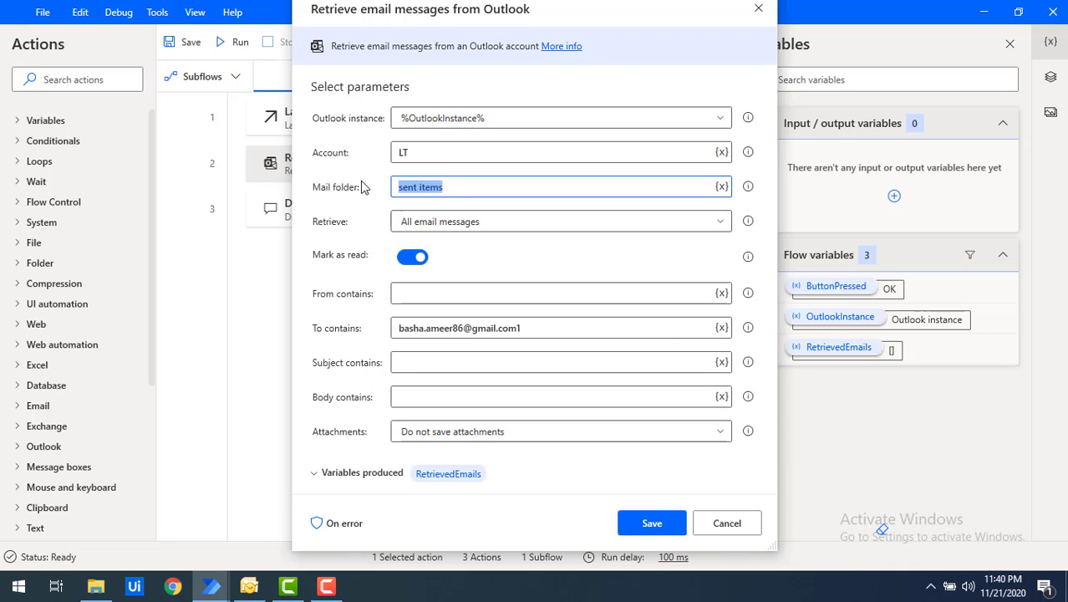
pyautogui.write('inbox')
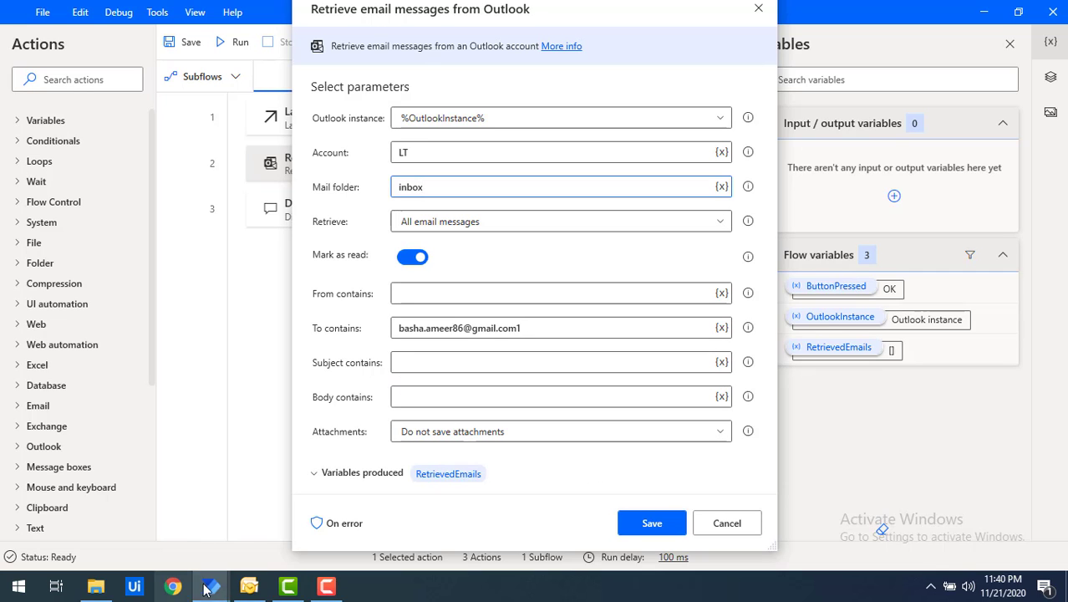
pyautogui.click(249, 587)
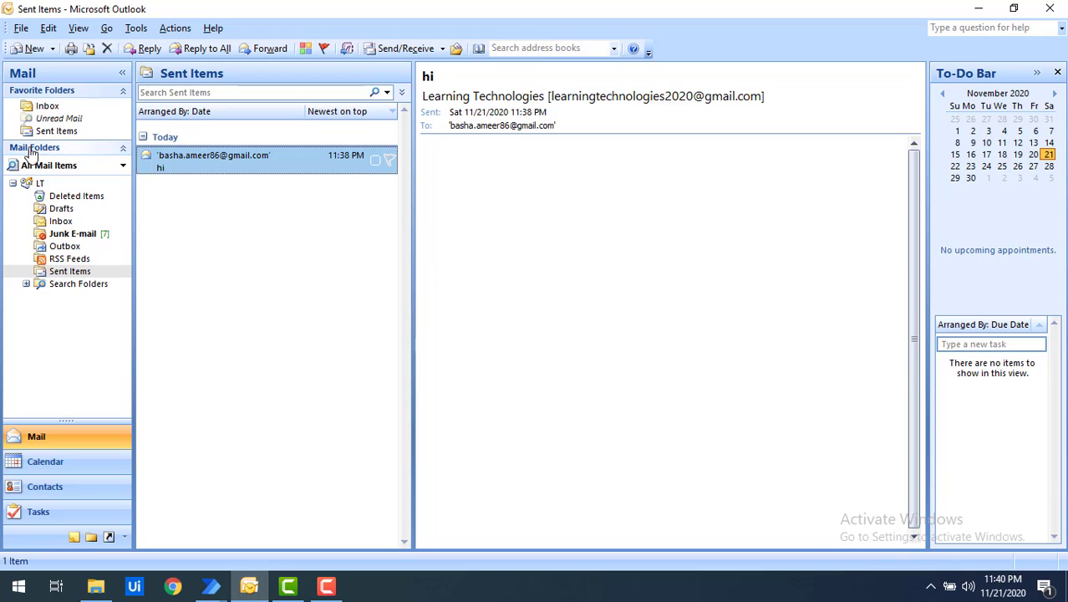
# Step: Open the Outlook Inbox, widen the message list, and sort it by subject in reverse
pyautogui.click(57, 222)
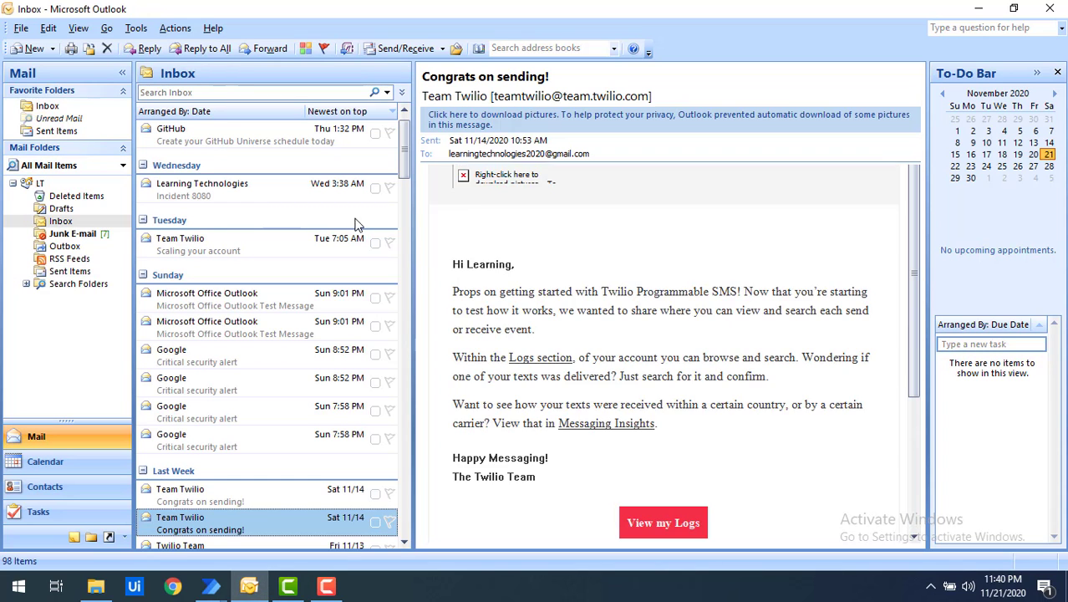
pyautogui.moveTo(413, 281); pyautogui.dragTo(723, 282)
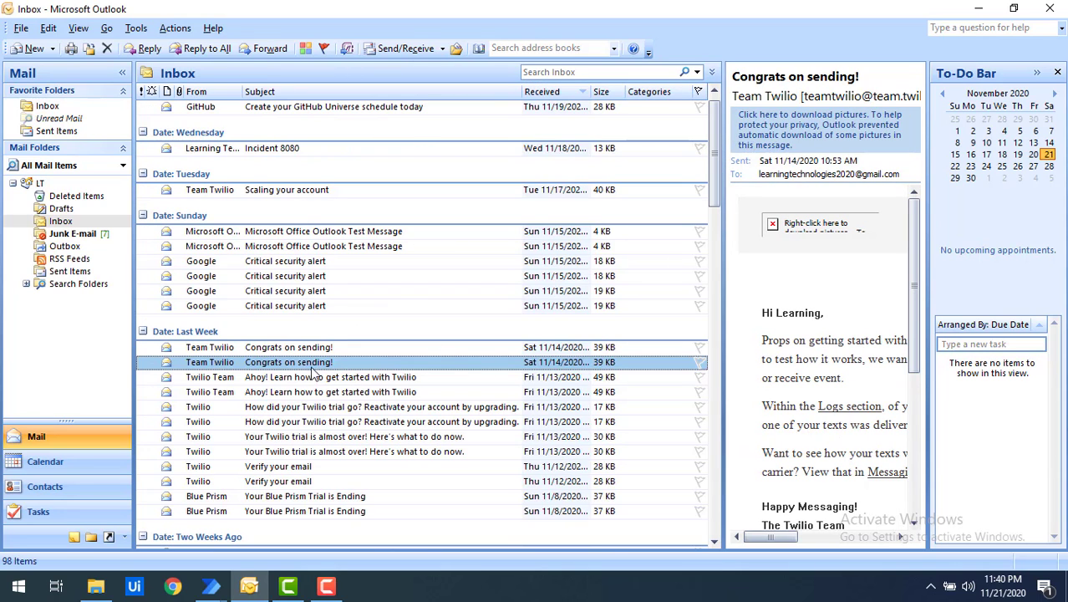
pyautogui.click(305, 91)
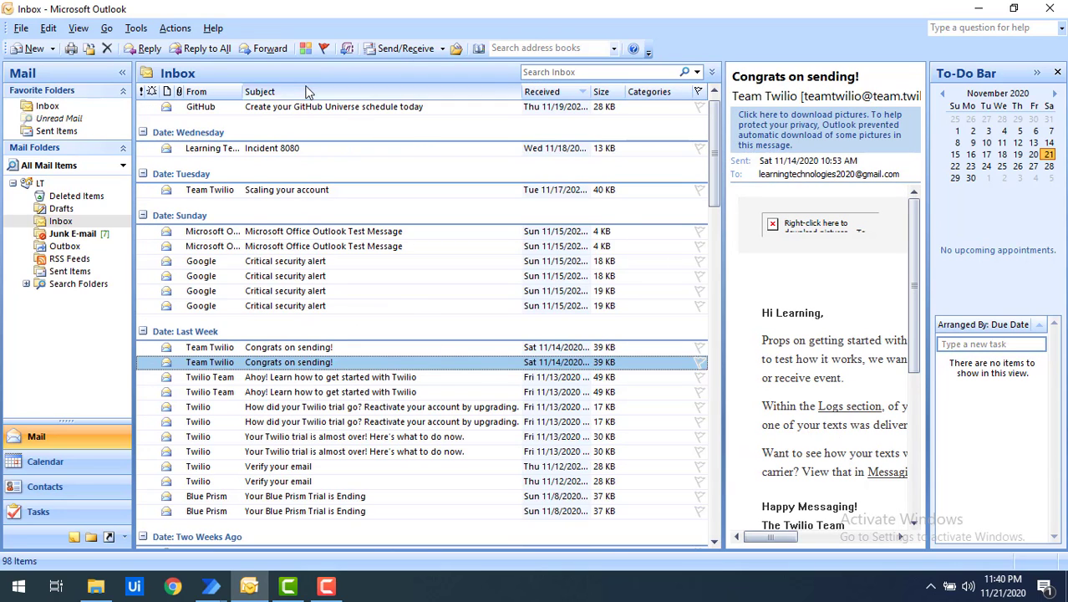
pyautogui.click(307, 92)
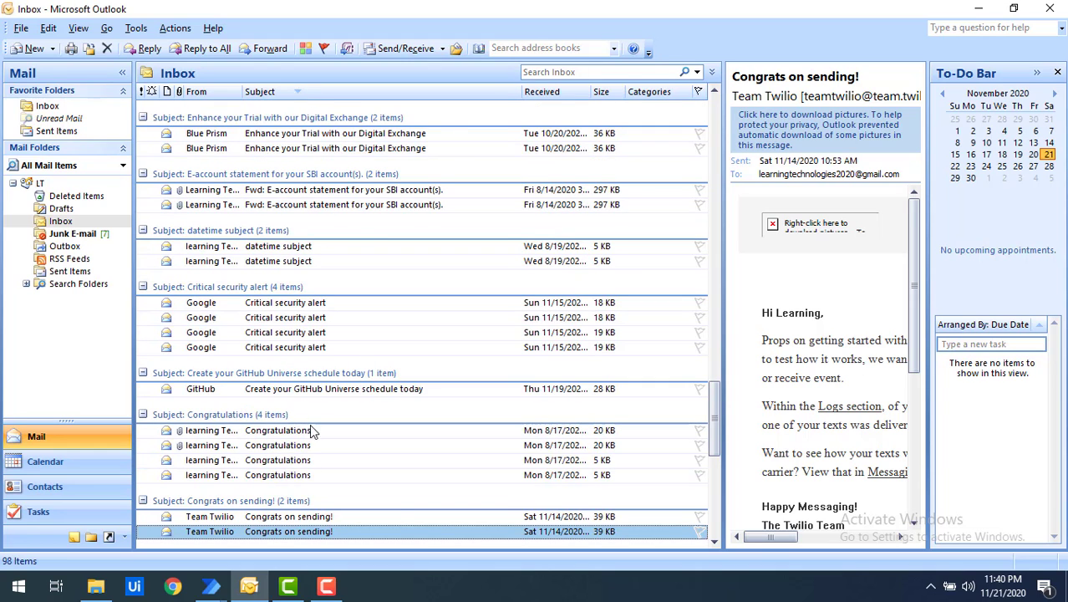
pyautogui.scroll(-1, 313, 443)
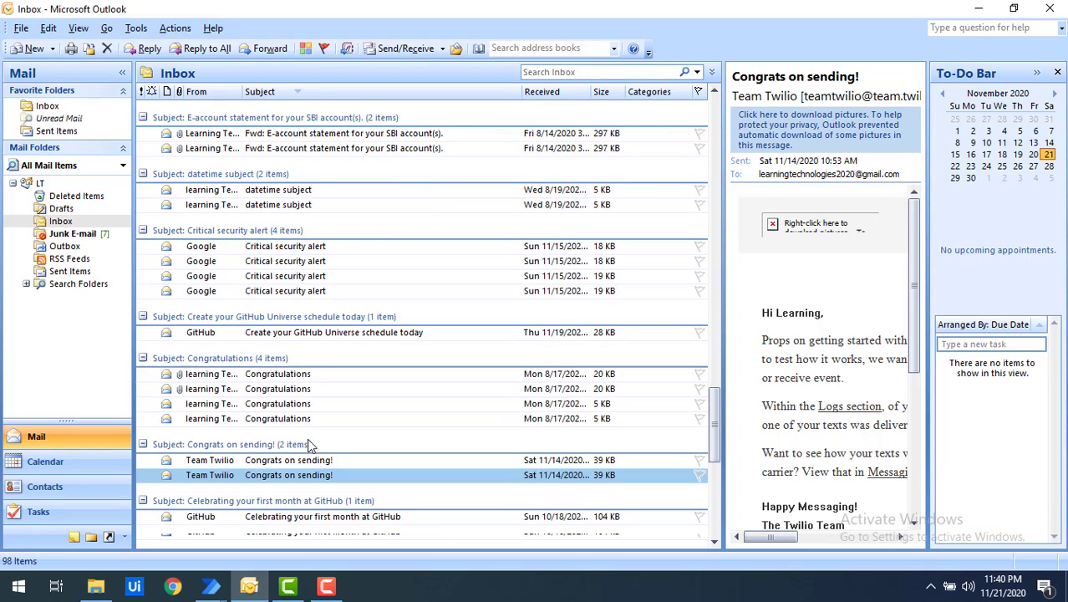
# Step: Open the first Congratulations email, select its title, and return to the retrieval settings
pyautogui.click(279, 375)
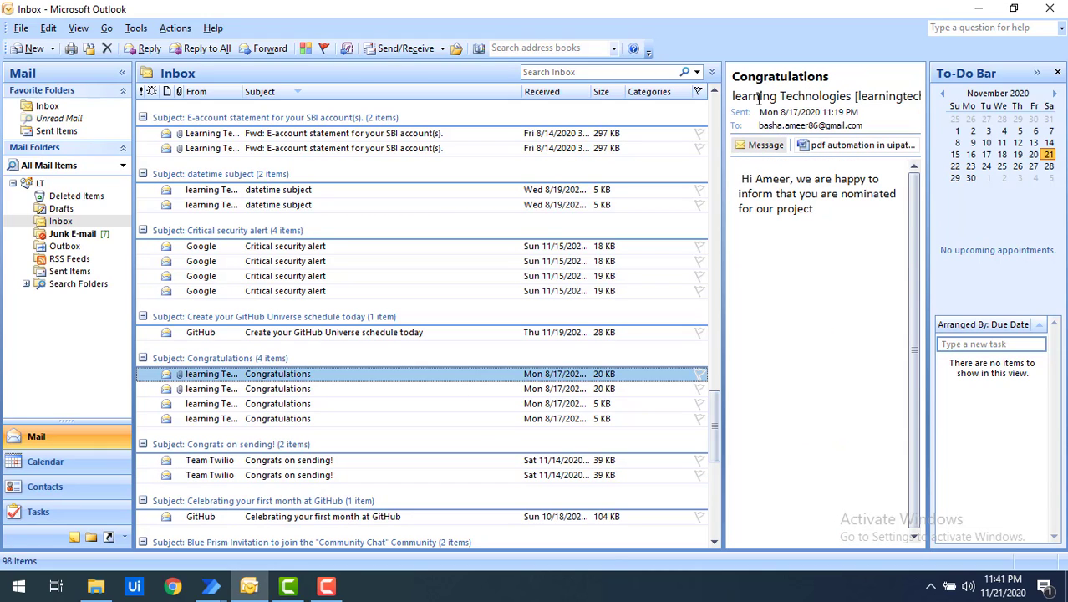
pyautogui.moveTo(830, 77); pyautogui.dragTo(729, 77)
pyautogui.hotkey('ctrl', 'c')
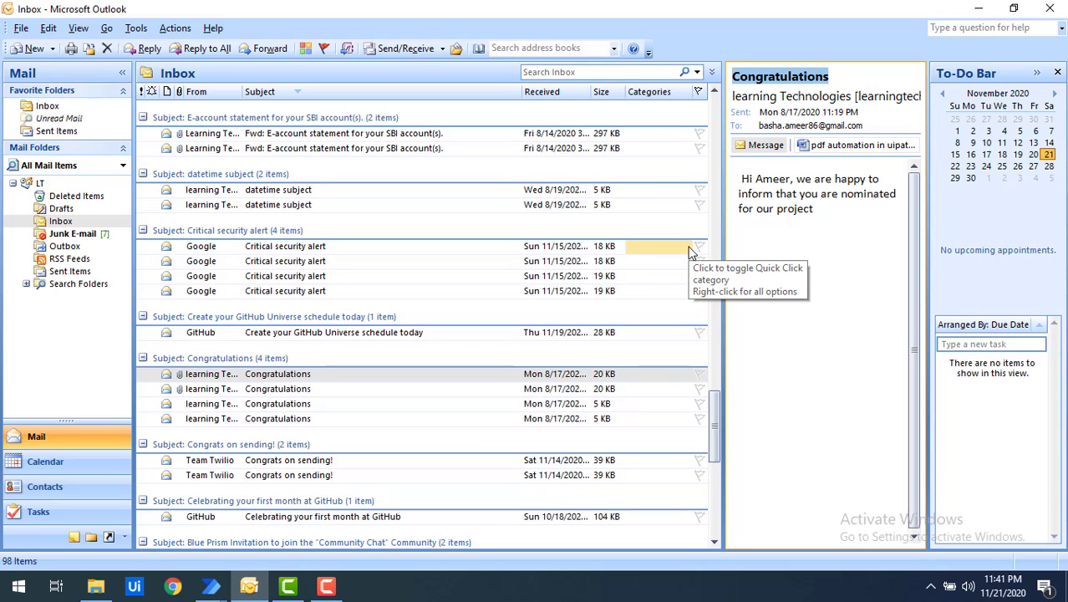
pyautogui.click(211, 586)
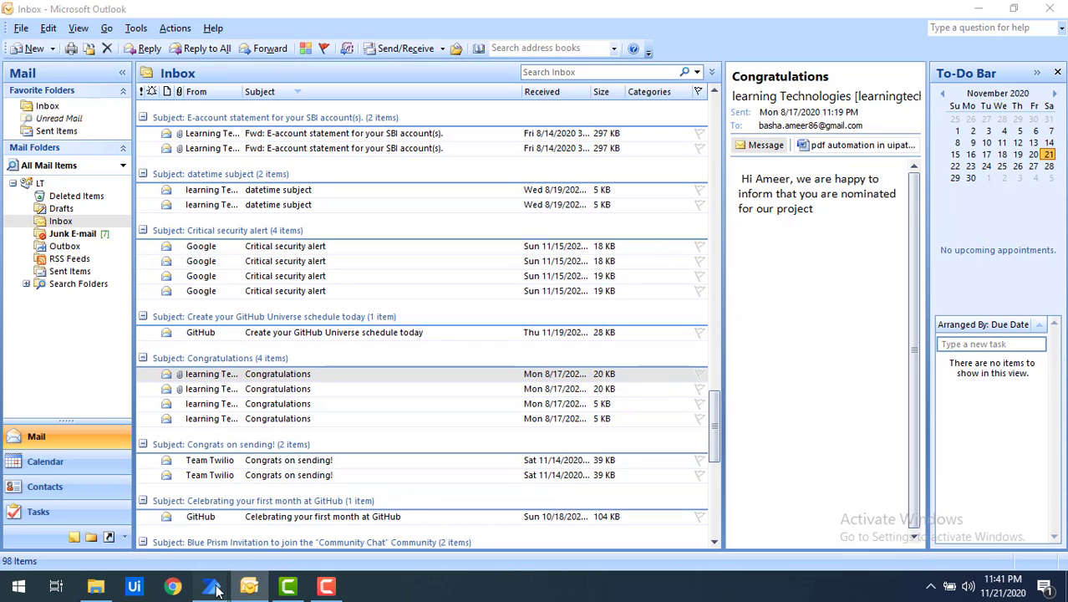
pyautogui.click(267, 515)
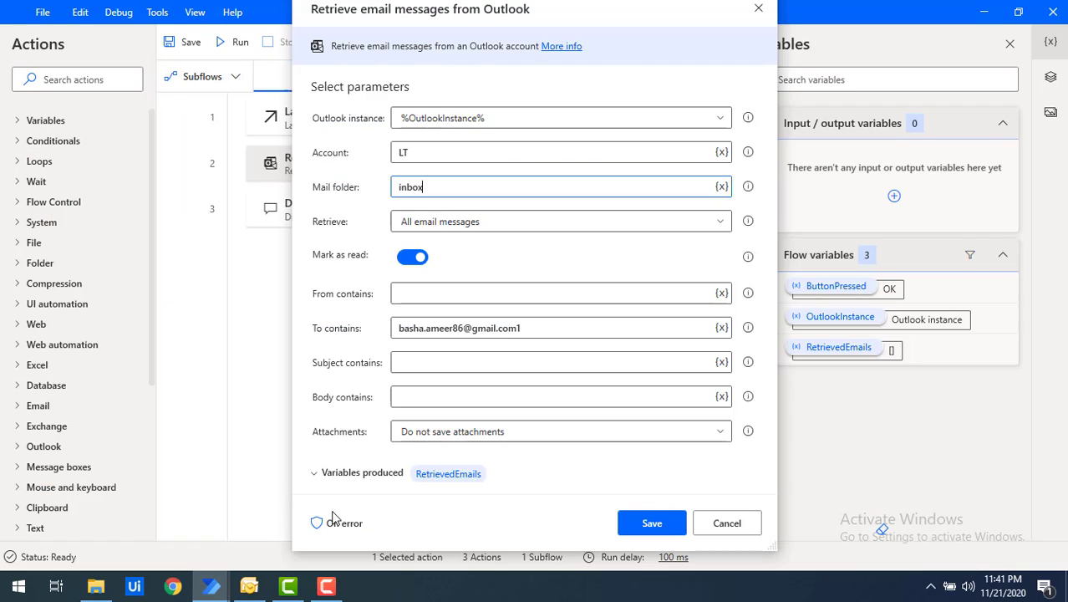
# Step: Paste 'Congratulations' as the subject filter, clear the To contains value, and save the step
pyautogui.click(408, 362)
pyautogui.hotkey('ctrl', 'v')
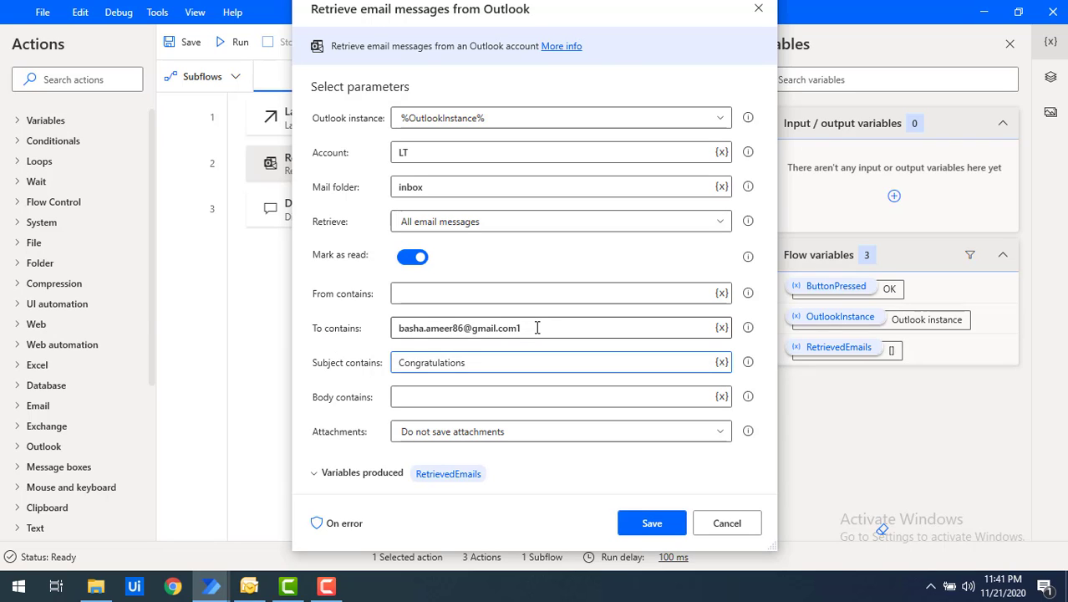
pyautogui.moveTo(536, 328); pyautogui.dragTo(373, 338)
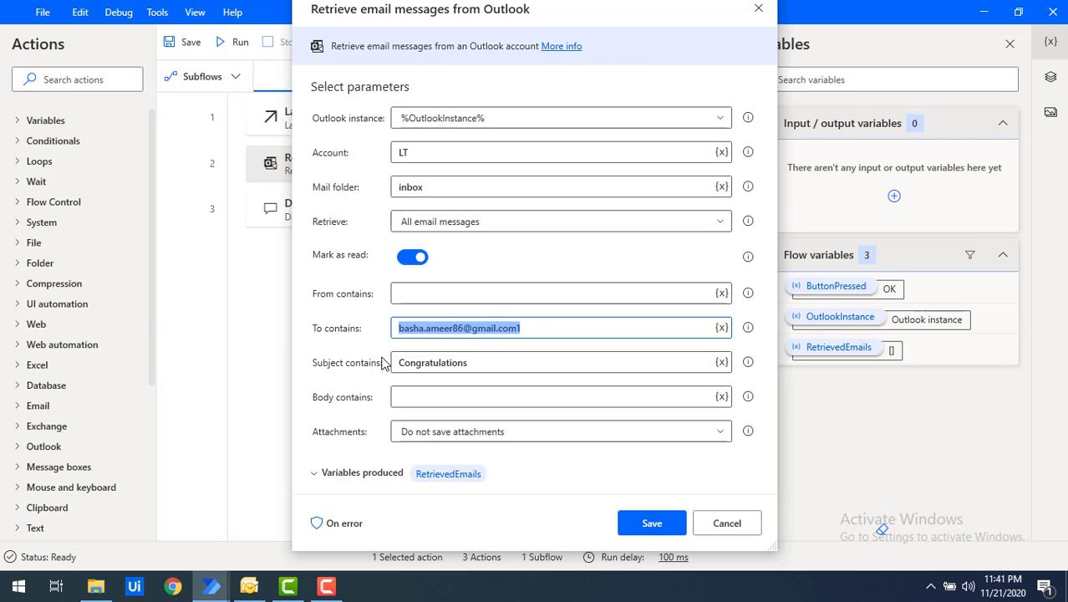
pyautogui.press('BackSpace')
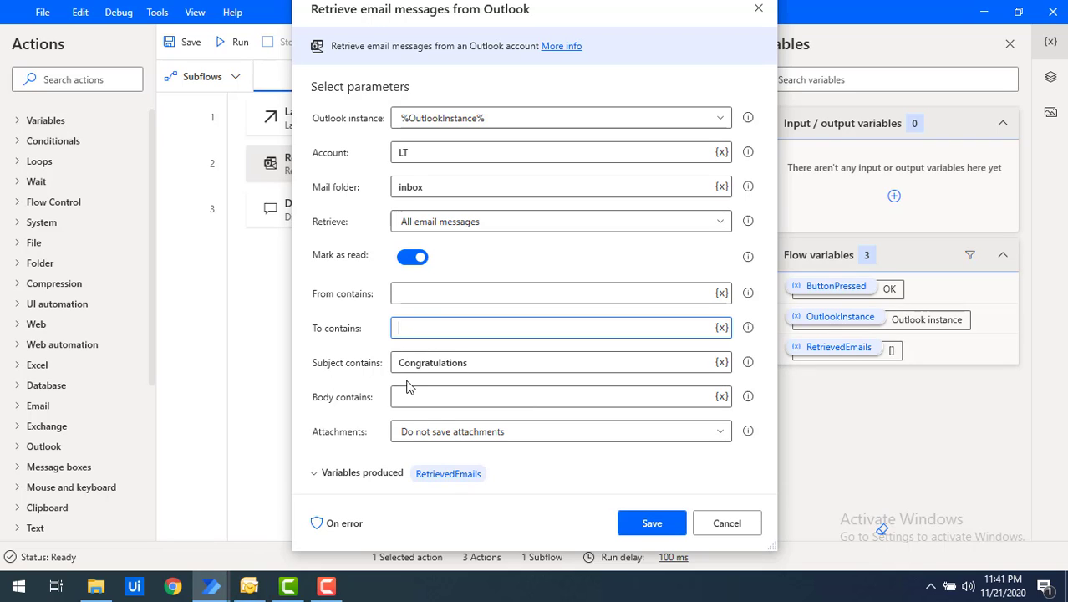
pyautogui.doubleClick(426, 363)
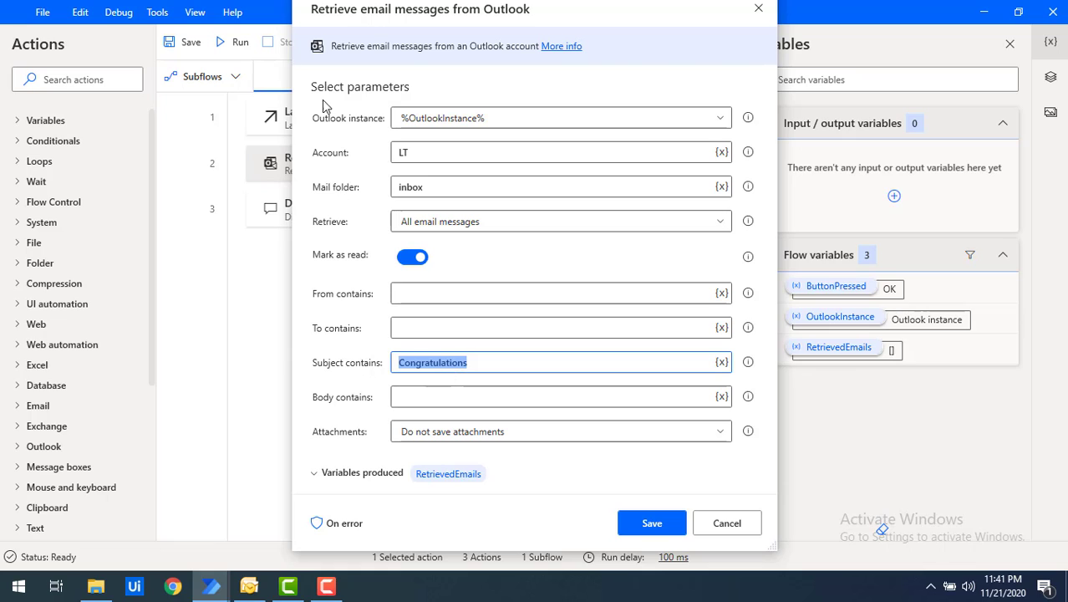
pyautogui.click(666, 528)
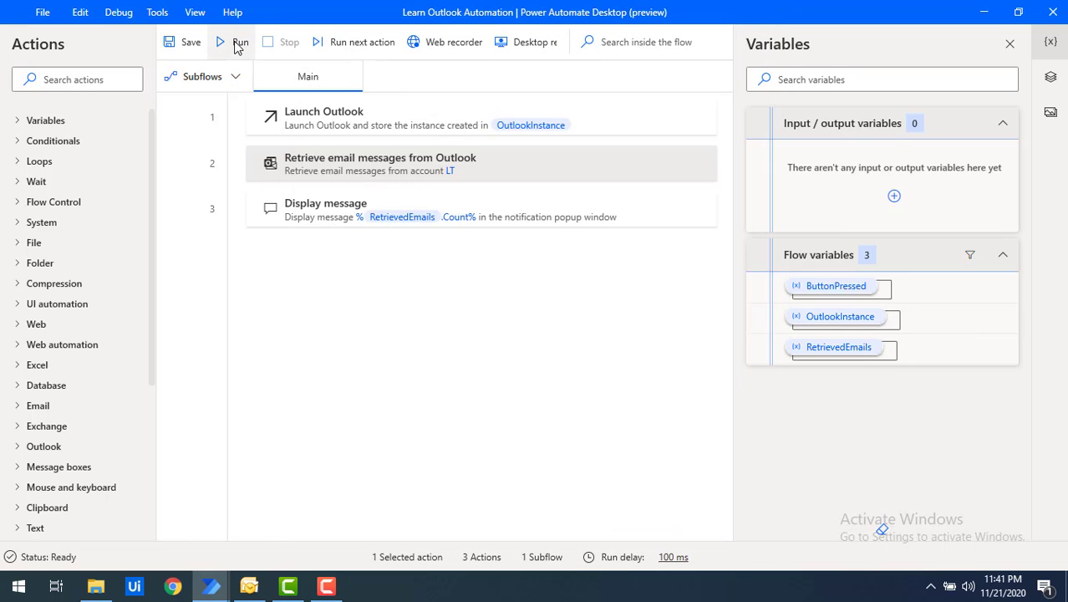
# Step: Run the flow and confirm RetrievedEmails holds four Congratulations emails
pyautogui.click(235, 43)
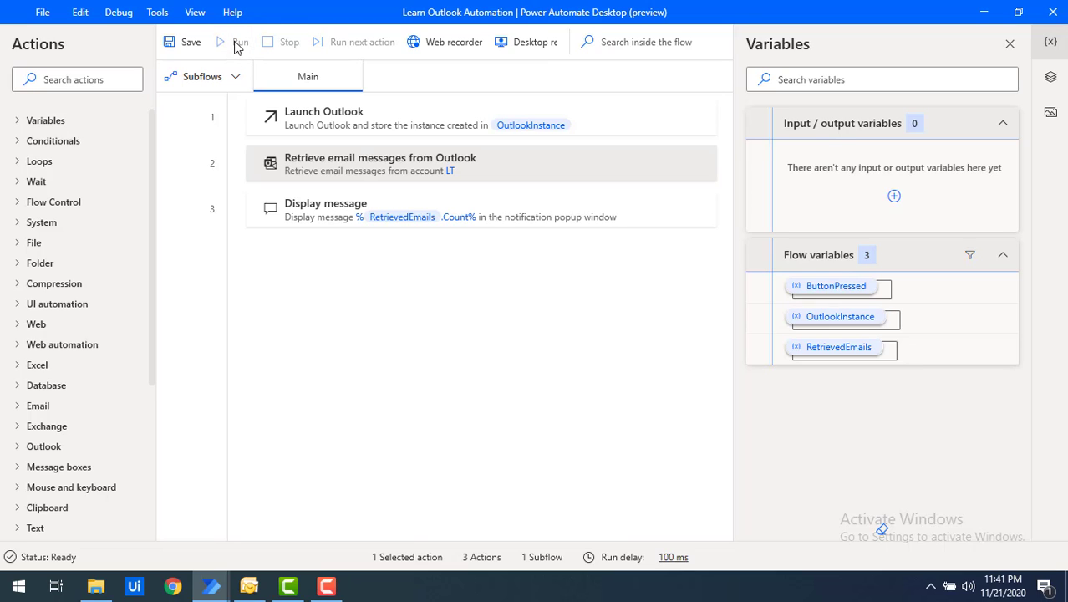
pyautogui.moveTo(546, 278); pyautogui.dragTo(627, 270)
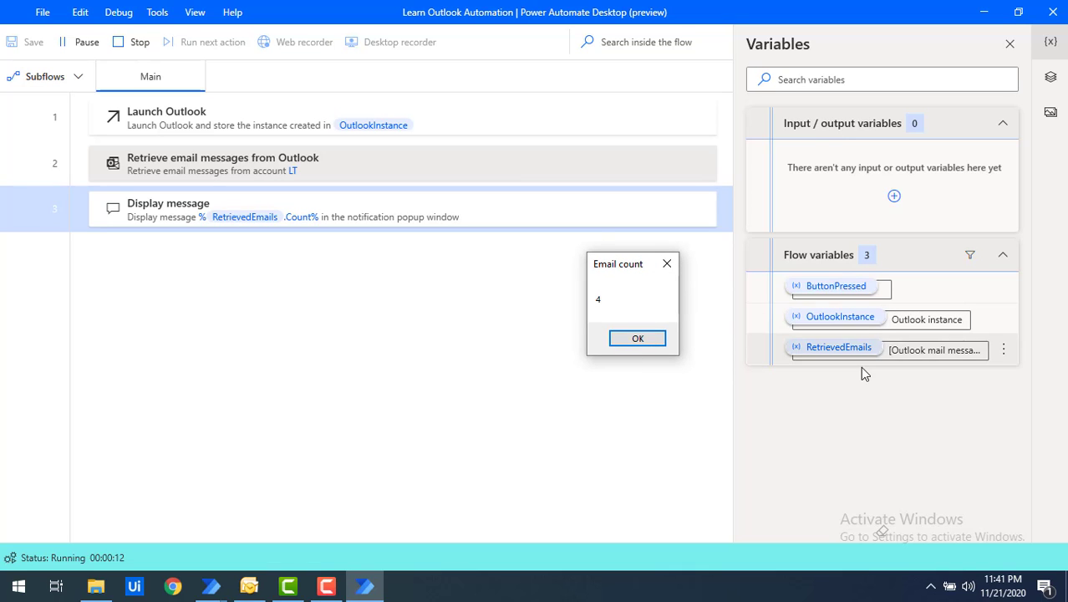
pyautogui.click(844, 355)
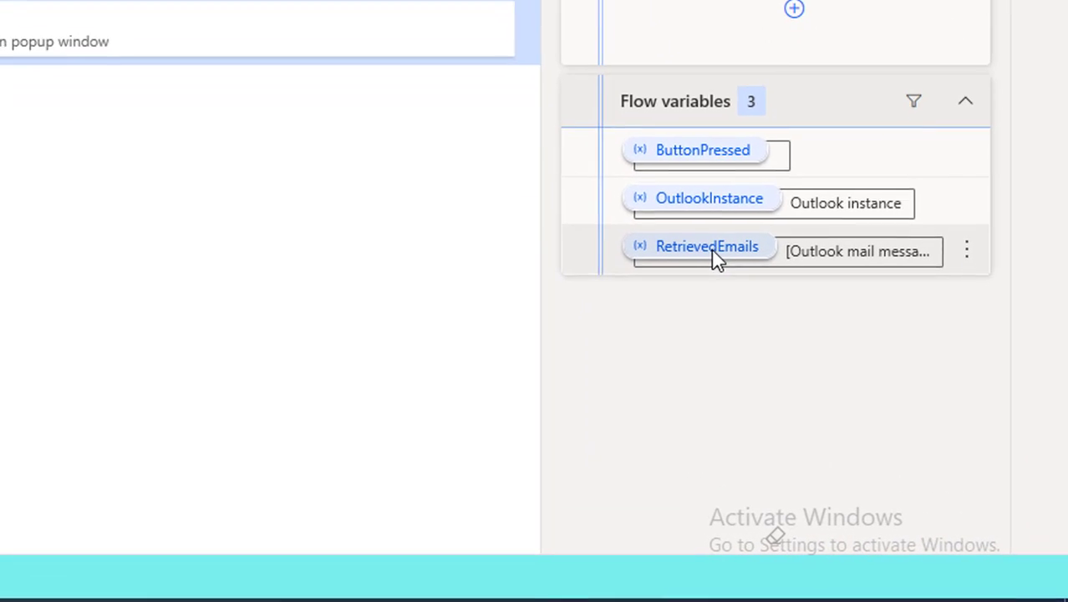
pyautogui.moveTo(715, 259)
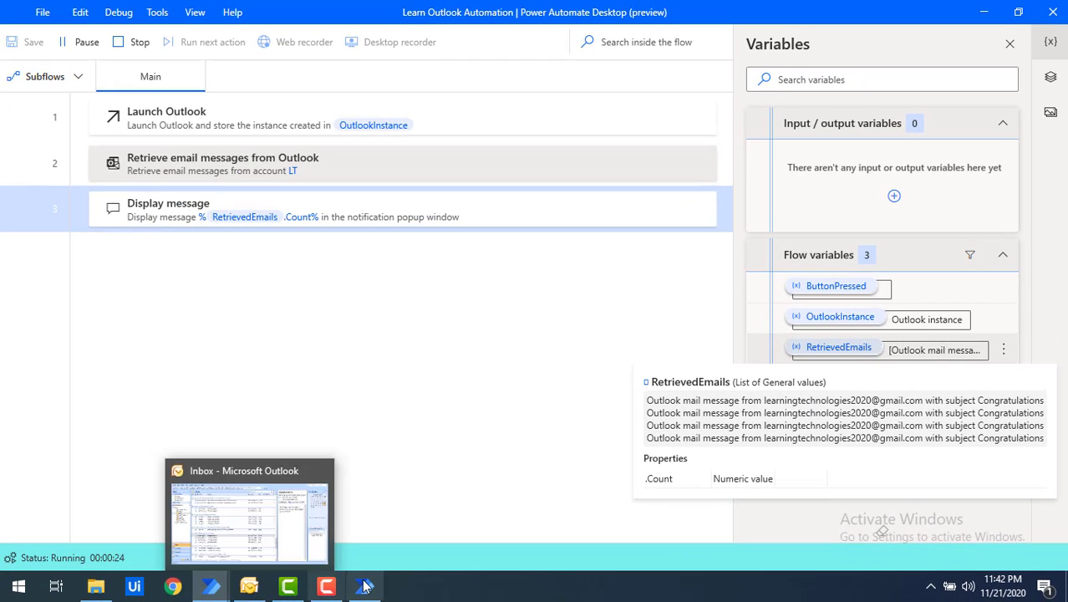
pyautogui.click(249, 515)
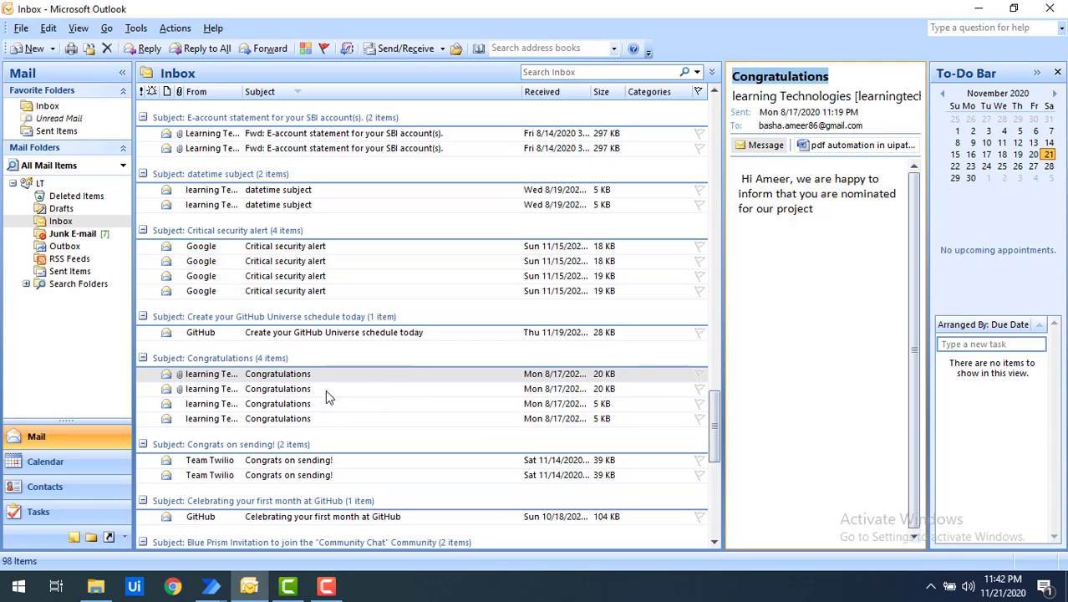
# Step: Open the Team Twilio 'Congrats on sending!' email and select 'Congrats' in its subject
pyautogui.scroll(-1, 322, 418)
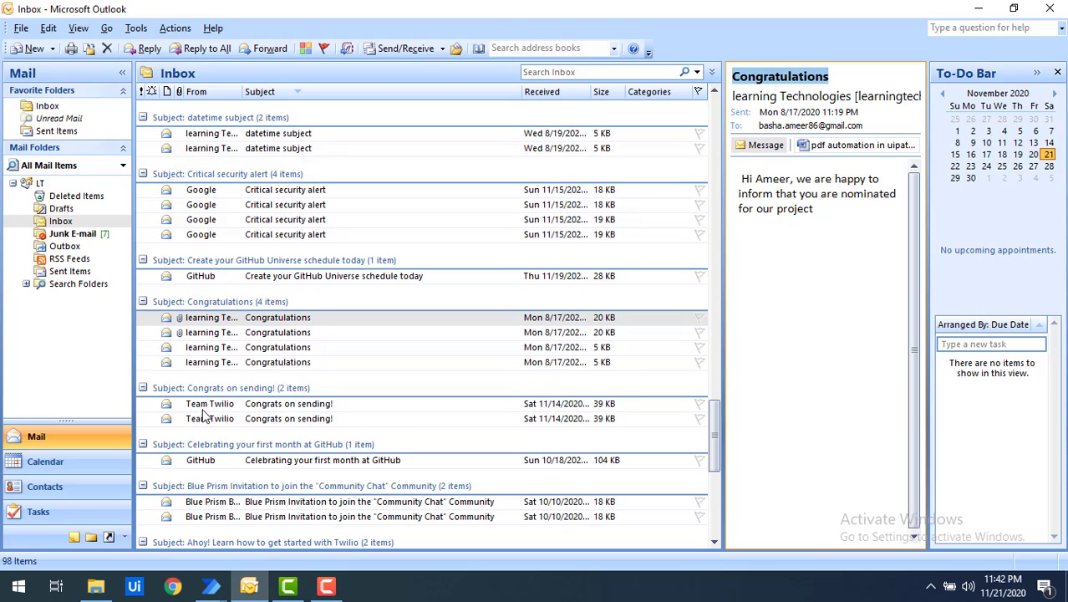
pyautogui.doubleClick(278, 408)
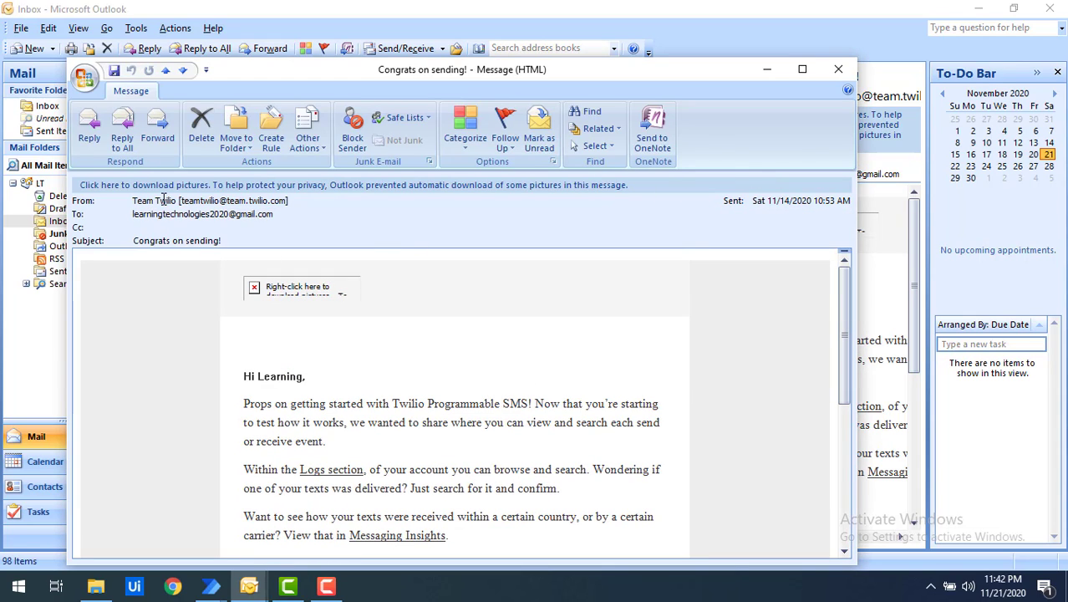
pyautogui.moveTo(146, 240); pyautogui.dragTo(168, 240)
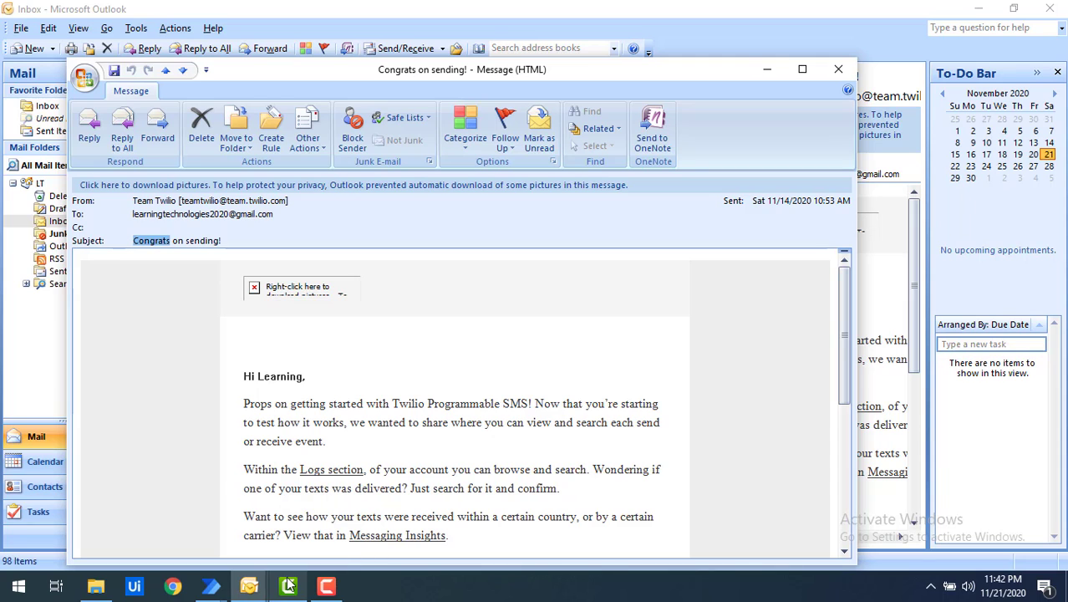
# Step: Back in Power Automate, open the Retrieve email messages from Outlook step's settings
pyautogui.moveTo(257, 589)
pyautogui.click(310, 512)
pyautogui.click(421, 168)
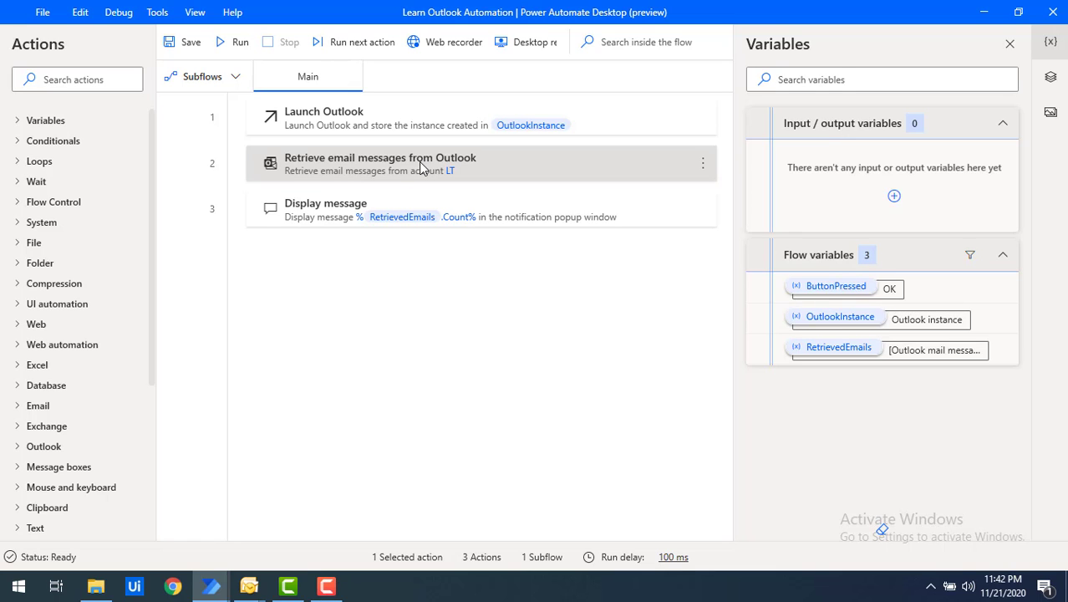
pyautogui.doubleClick(410, 176)
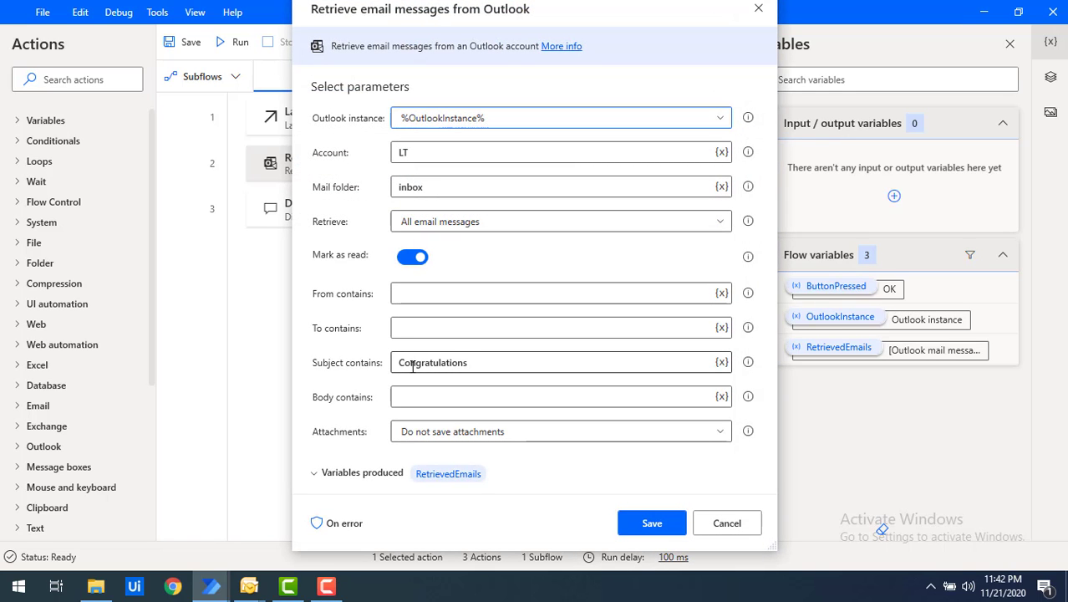
# Step: Replace the subject filter 'Congratulations' with 'Congrats'
pyautogui.moveTo(491, 365); pyautogui.dragTo(372, 371)
pyautogui.write('Congrats')
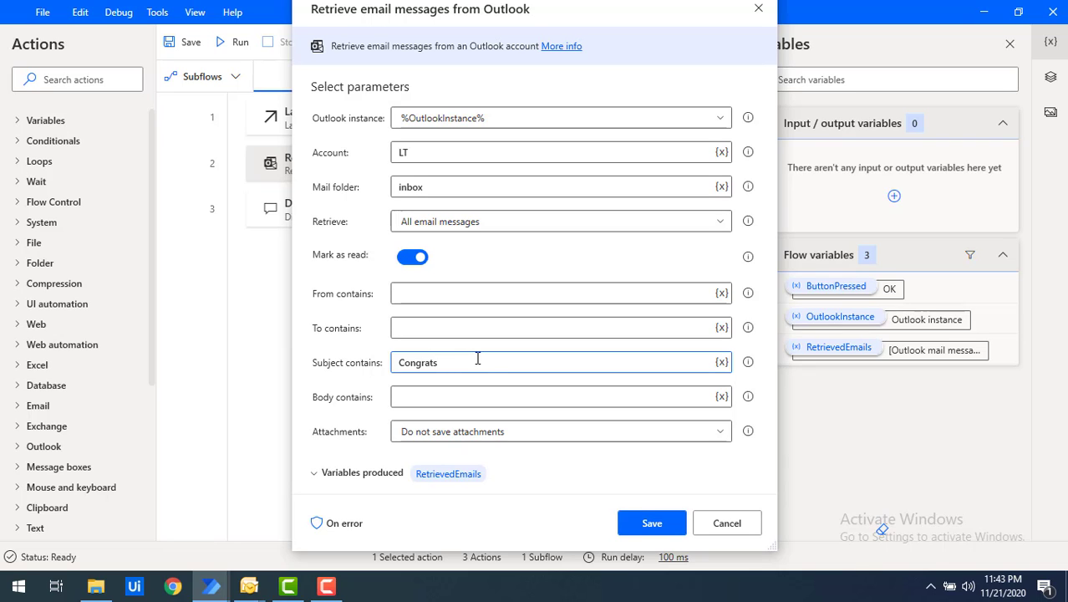
pyautogui.doubleClick(431, 362)
# Step: Paste the Twilio sender into From contains, trimming it to just the email address
pyautogui.click(417, 293)
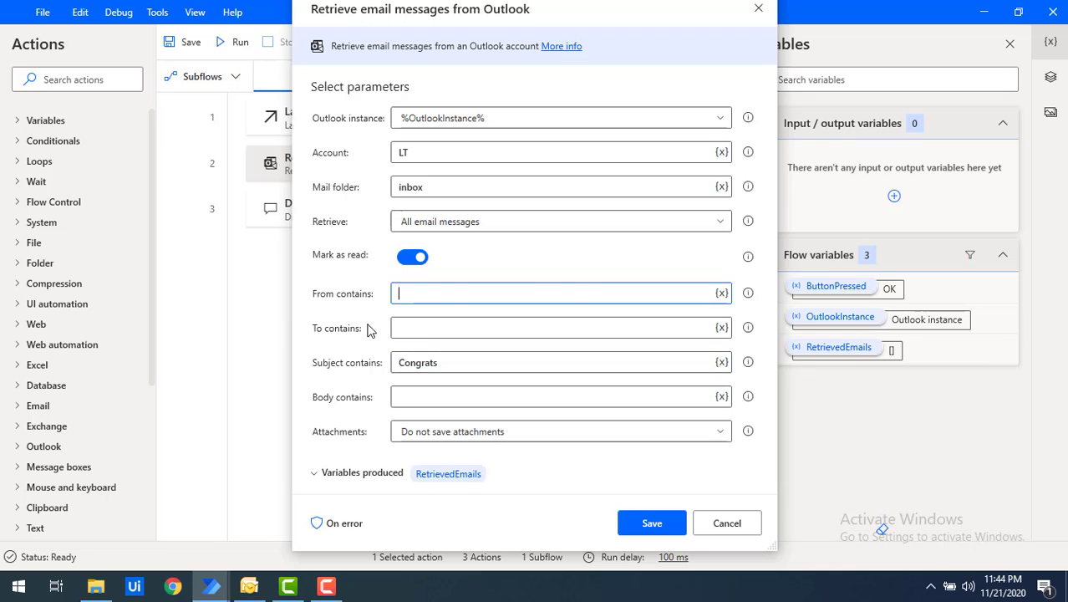
pyautogui.hotkey('ctrl', 'v')
pyautogui.moveTo(455, 294); pyautogui.dragTo(303, 290)
pyautogui.press('BackSpace')
pyautogui.press('Delete')
pyautogui.click(539, 294)
pyautogui.press('BackSpace')
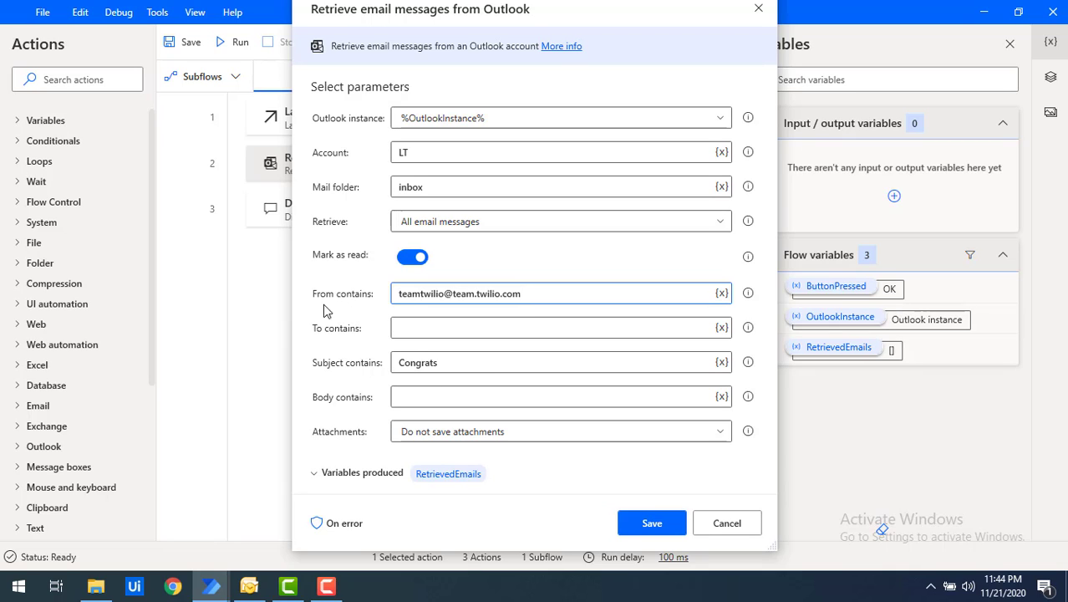
# Step: Save the Congrats and Twilio-sender filters, run the flow, and check the Email count of 2
pyautogui.click(653, 524)
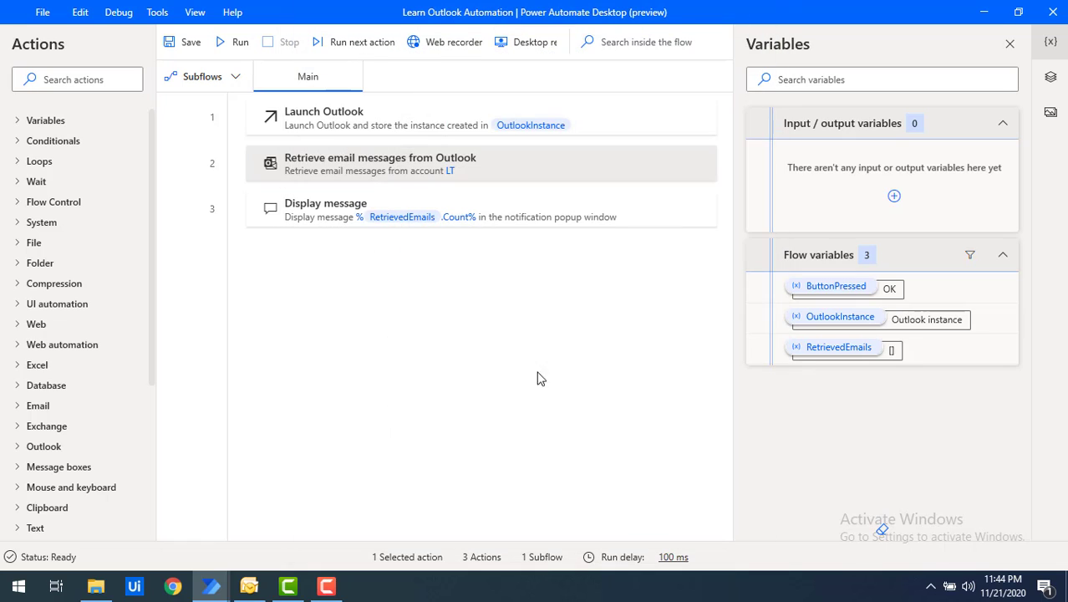
pyautogui.click(234, 55)
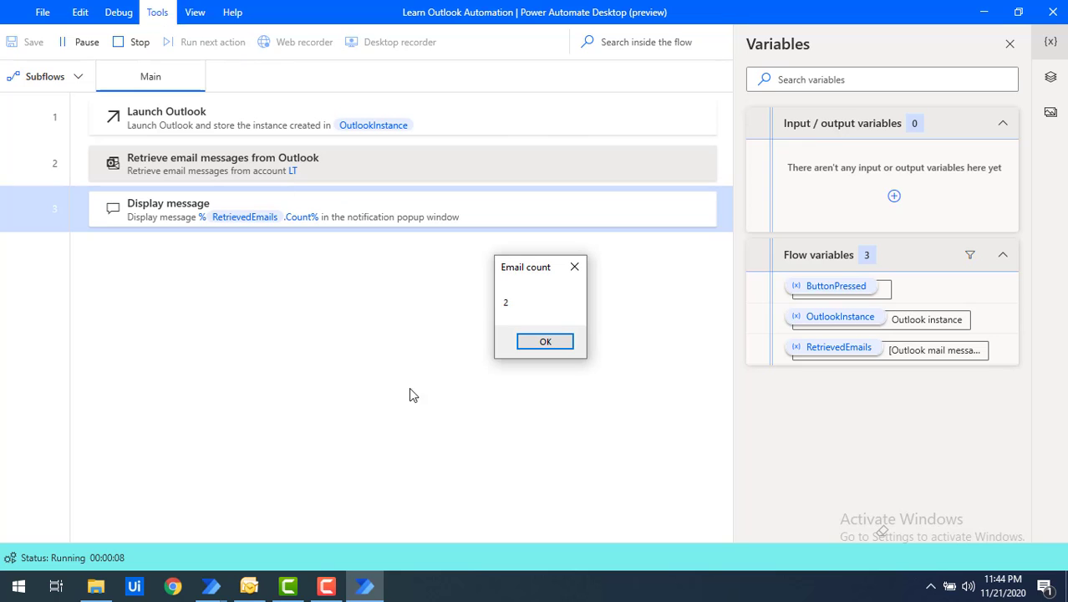
pyautogui.moveTo(511, 281); pyautogui.dragTo(395, 278)
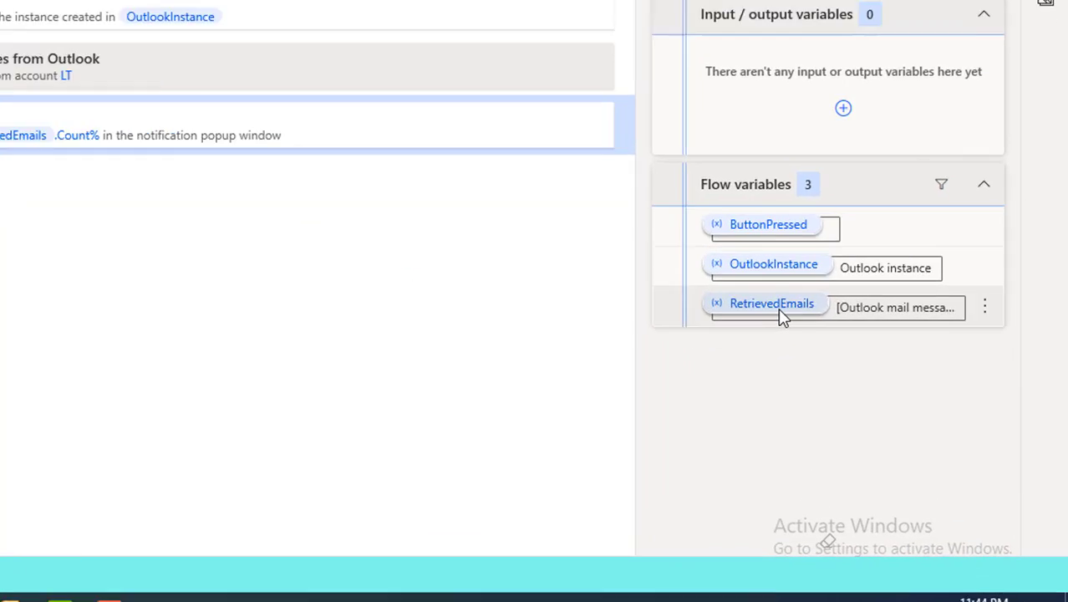
pyautogui.moveTo(846, 355)
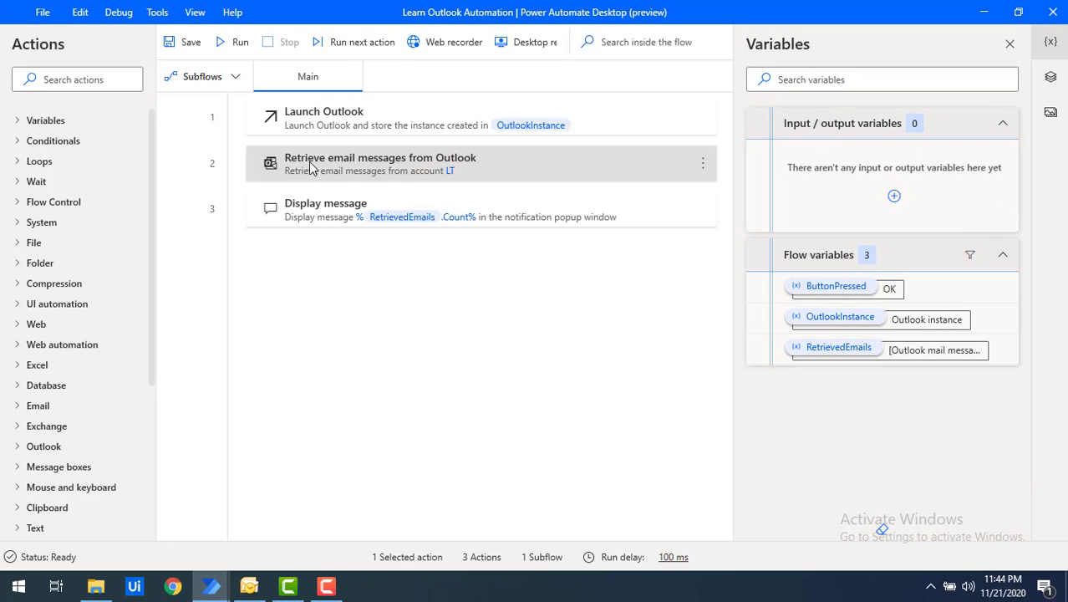
# Step: Reopen the Retrieve step to review its filters, then Alt+Tab over to Outlook
pyautogui.doubleClick(311, 167)
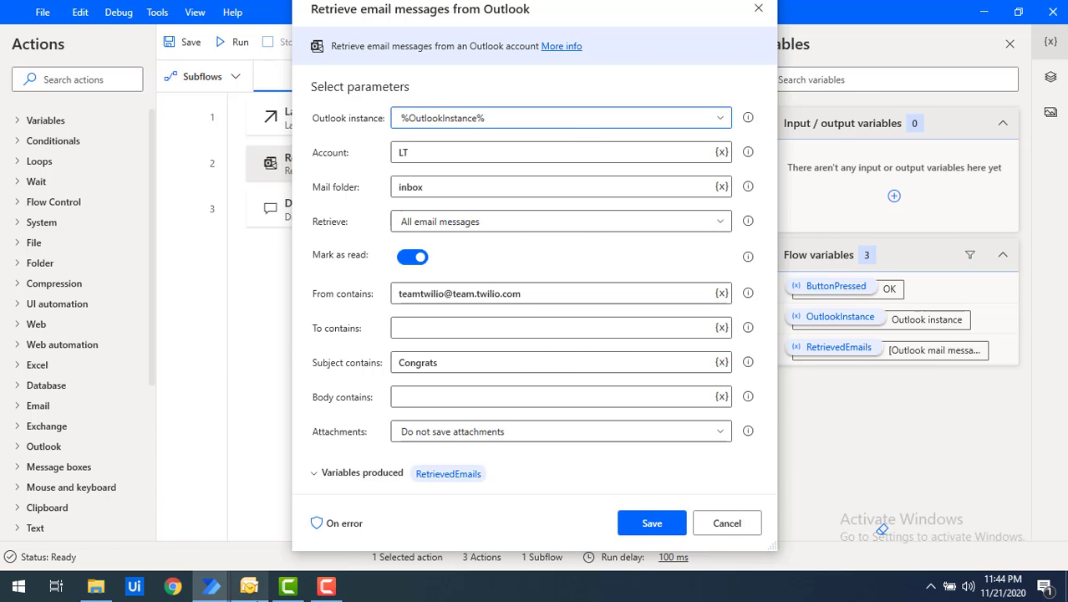
pyautogui.hotkey('alt', 'Tab')
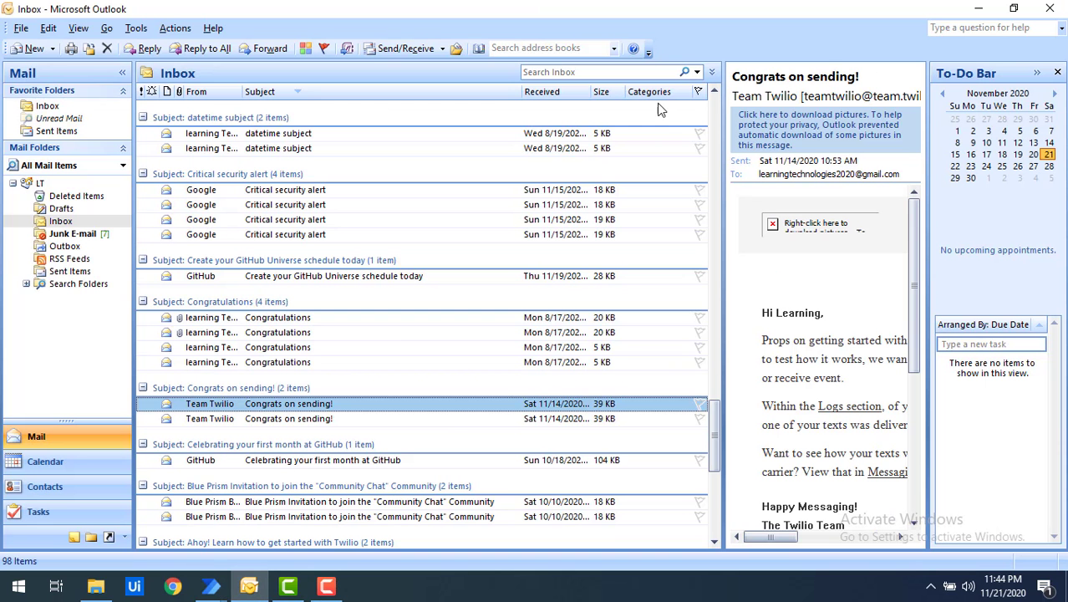
# Step: Group the Inbox by attachments, select the with-attachments group, then return to the retrieval settings
pyautogui.click(177, 93)
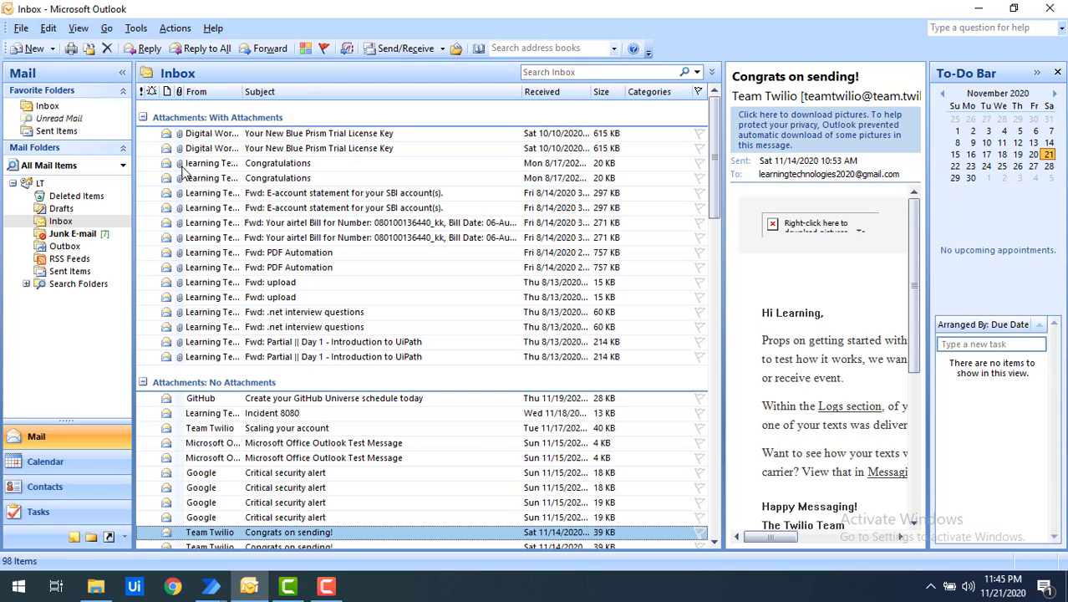
pyautogui.hotkey('ctrl', 'a')
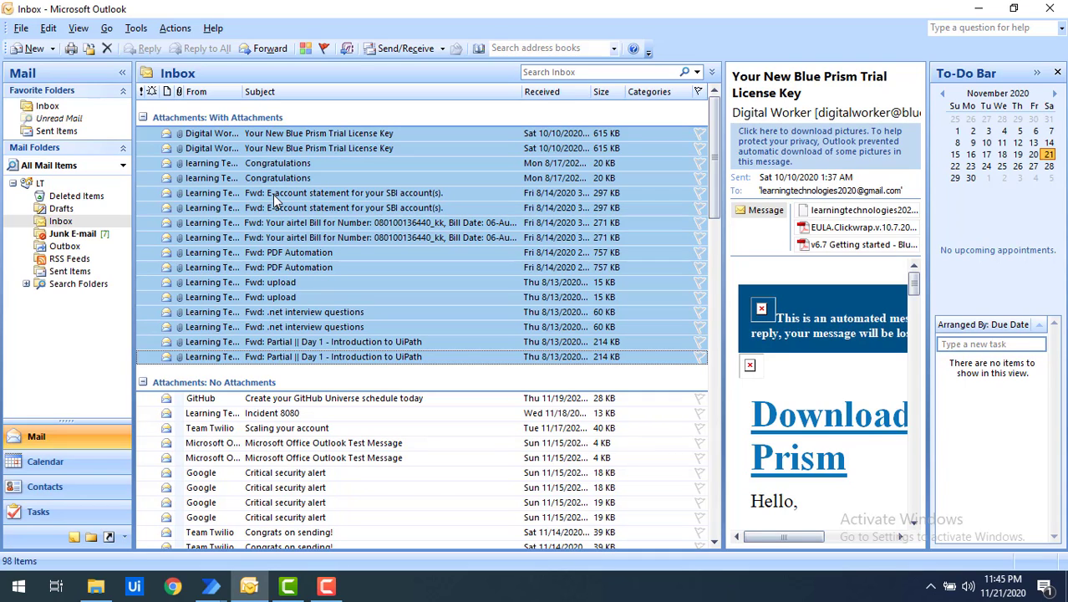
pyautogui.click(211, 585)
pyautogui.click(276, 528)
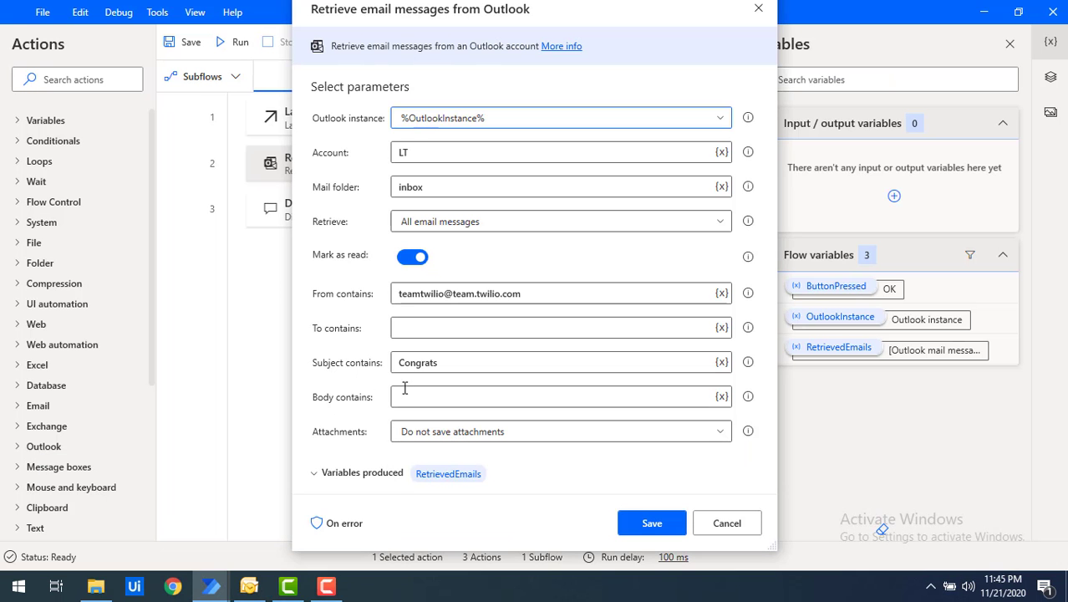
# Step: Empty the From contains and Subject contains fields, then open the Attachments dropdown
pyautogui.click(543, 296)
pyautogui.hotkey('ctrl', 'a')
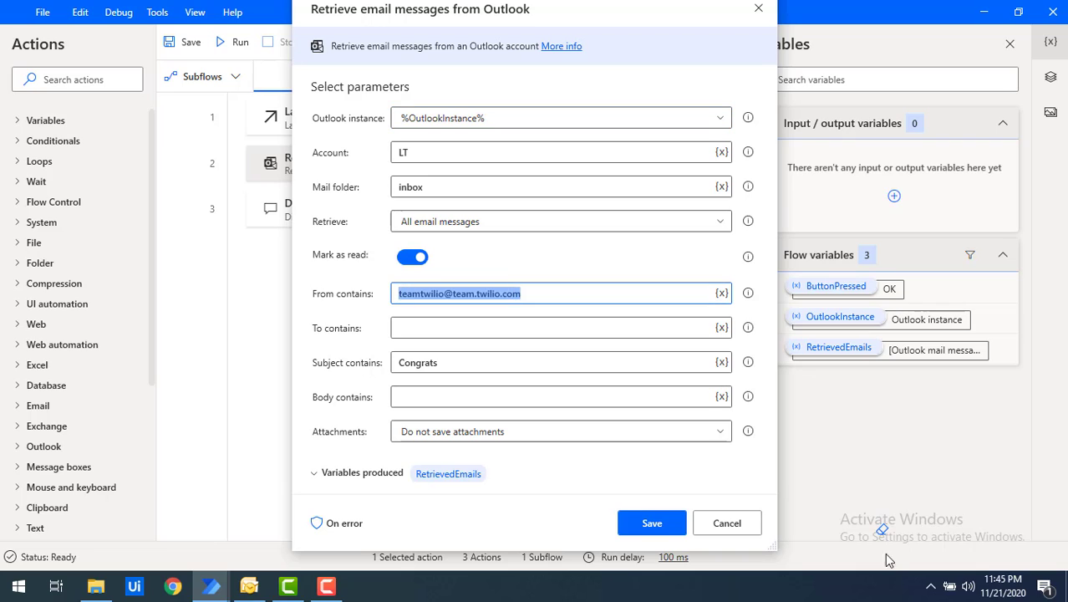
pyautogui.press('BackSpace')
pyautogui.click(397, 362)
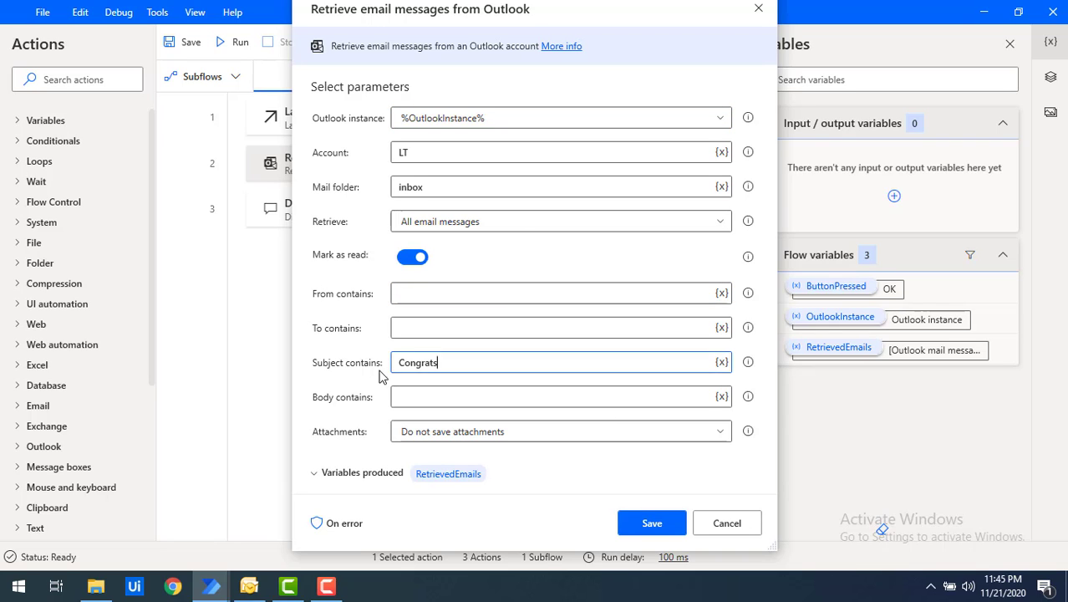
pyautogui.hotkey('ctrl', 'a')
pyautogui.press('BackSpace')
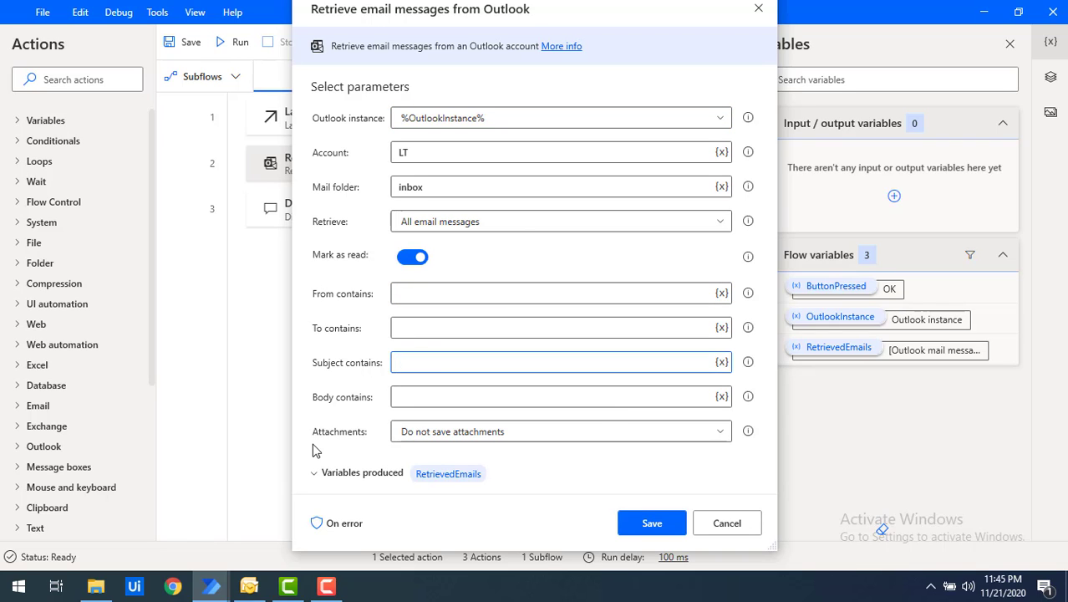
pyautogui.click(452, 434)
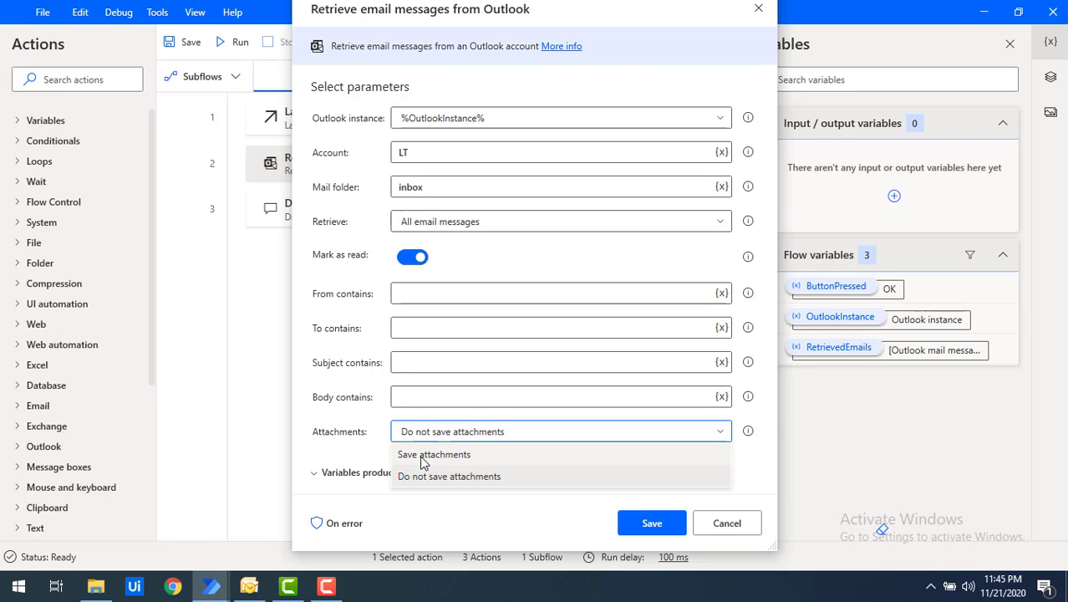
# Step: Save attachments to the Desktop 'Attachements' folder, then verify in Explorer that the folder is empty
pyautogui.click(429, 455)
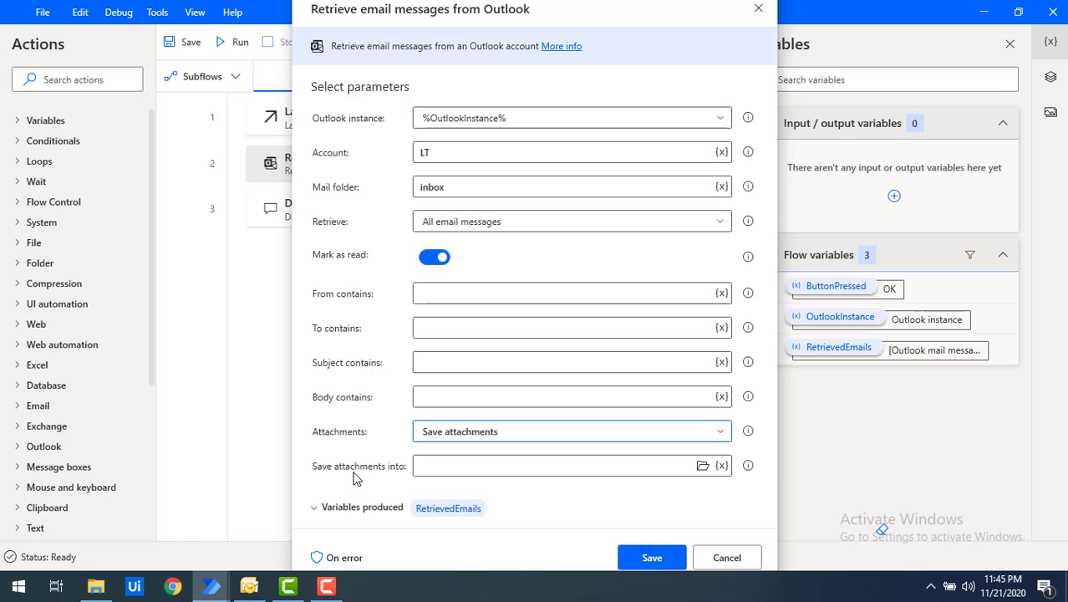
pyautogui.click(703, 466)
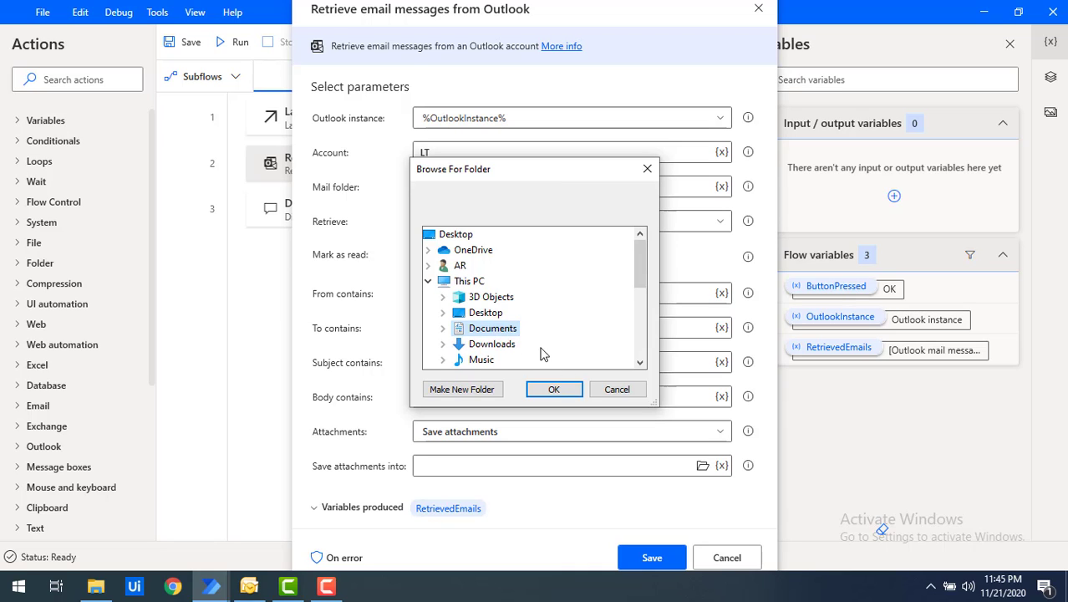
pyautogui.click(443, 312)
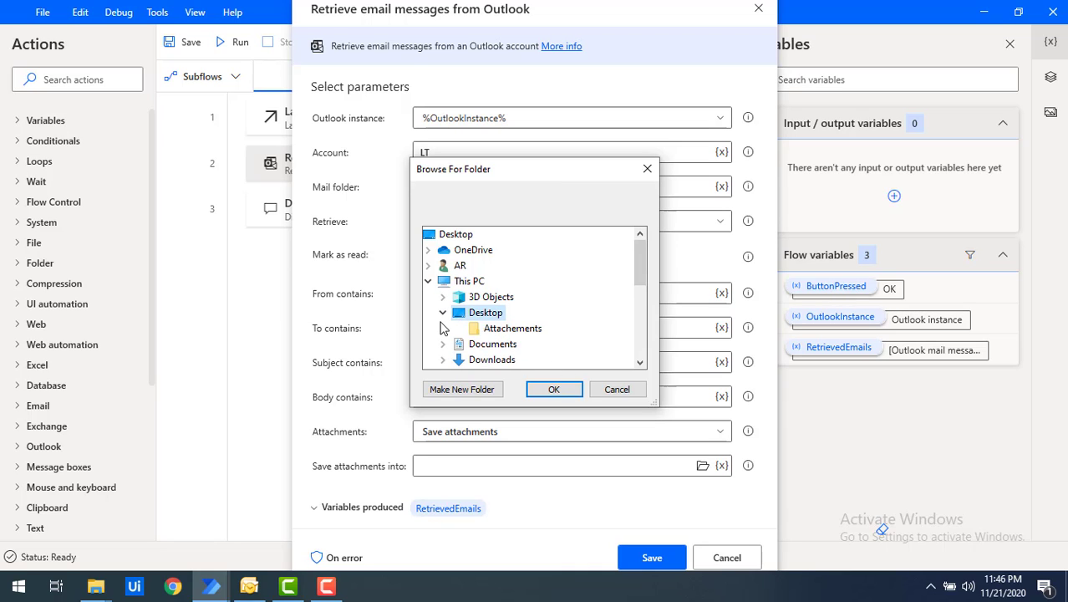
pyautogui.click(505, 329)
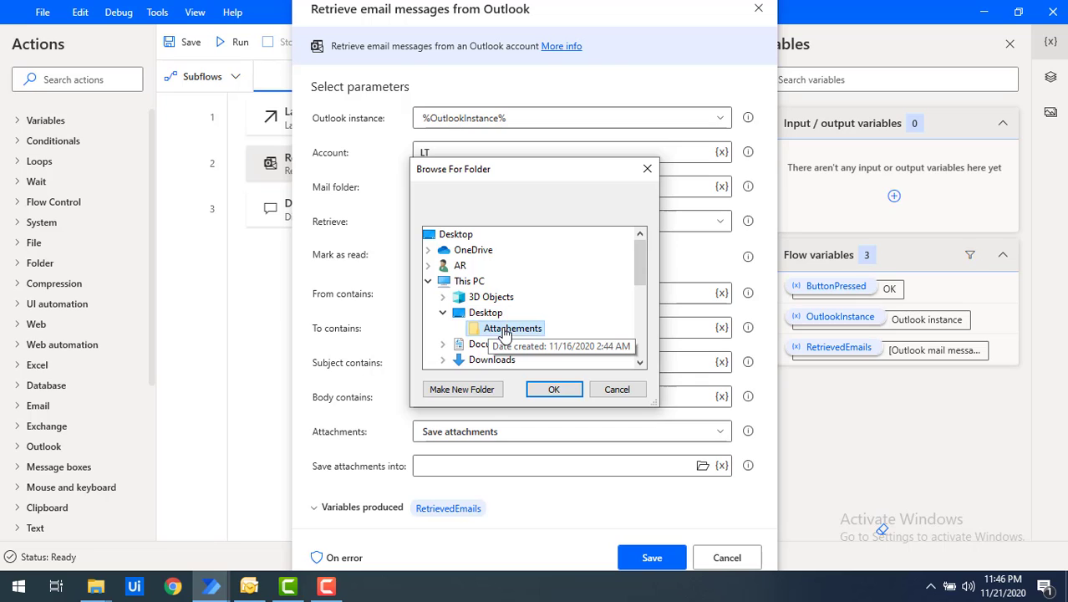
pyautogui.click(554, 389)
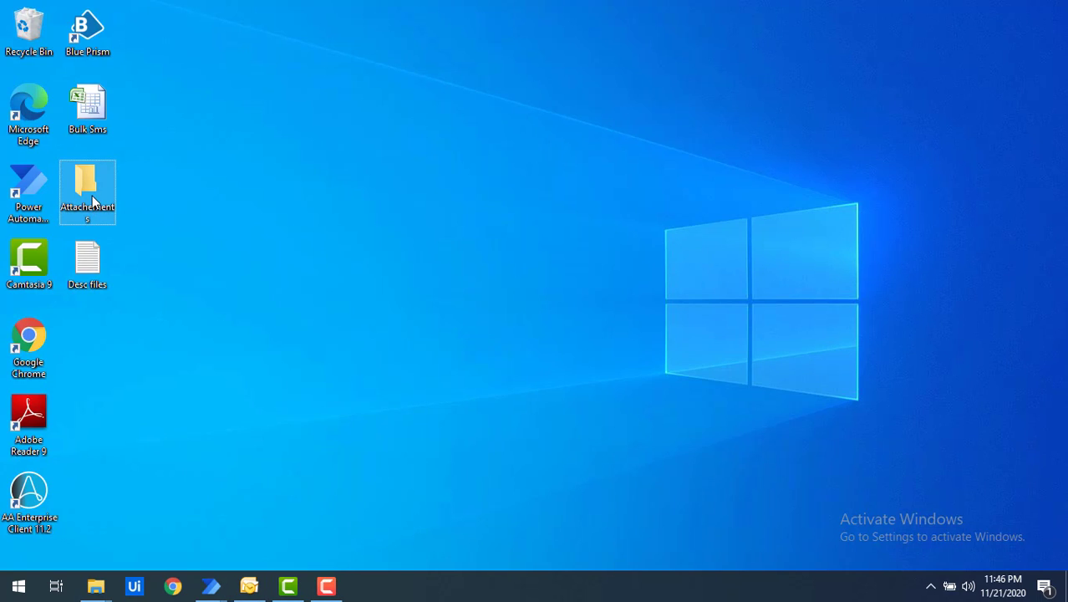
pyautogui.doubleClick(87, 189)
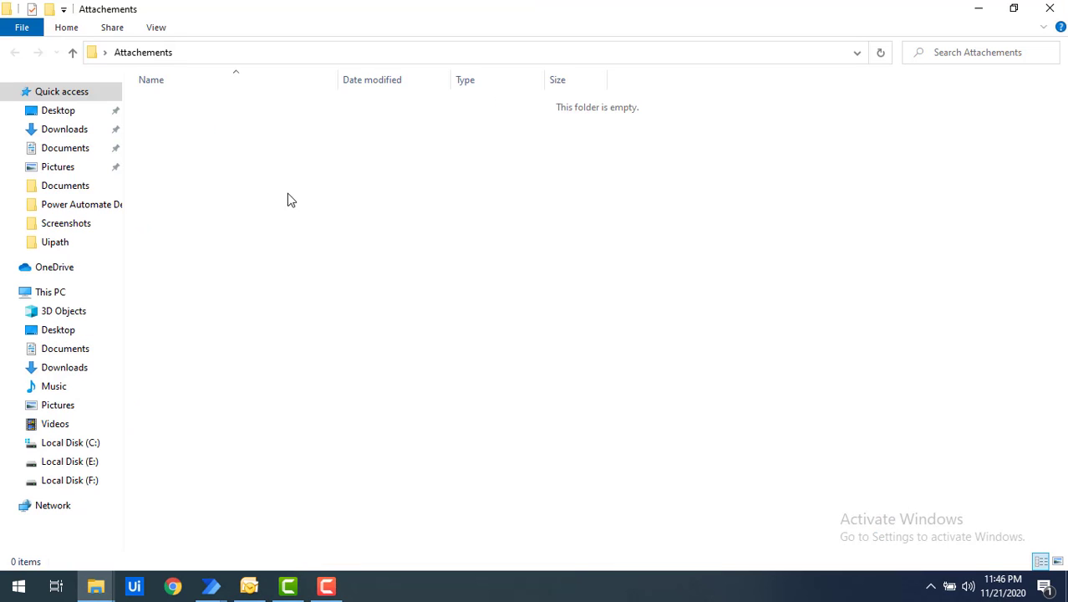
pyautogui.click(991, 16)
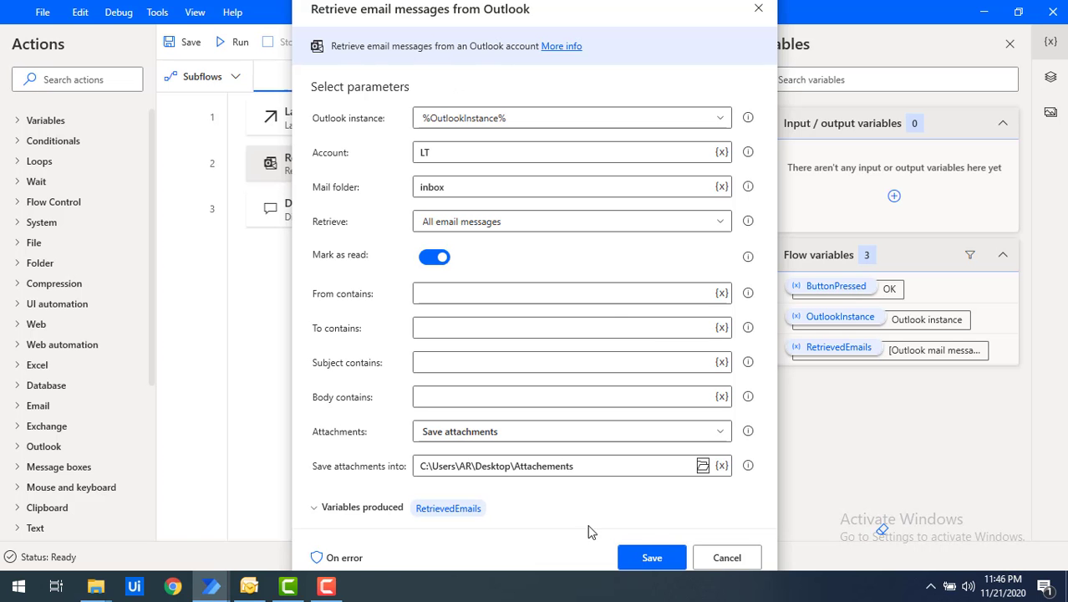
# Step: Save the retrieval action, run the flow, and watch 28 attachments land before dismissing the 98-email count
pyautogui.click(650, 558)
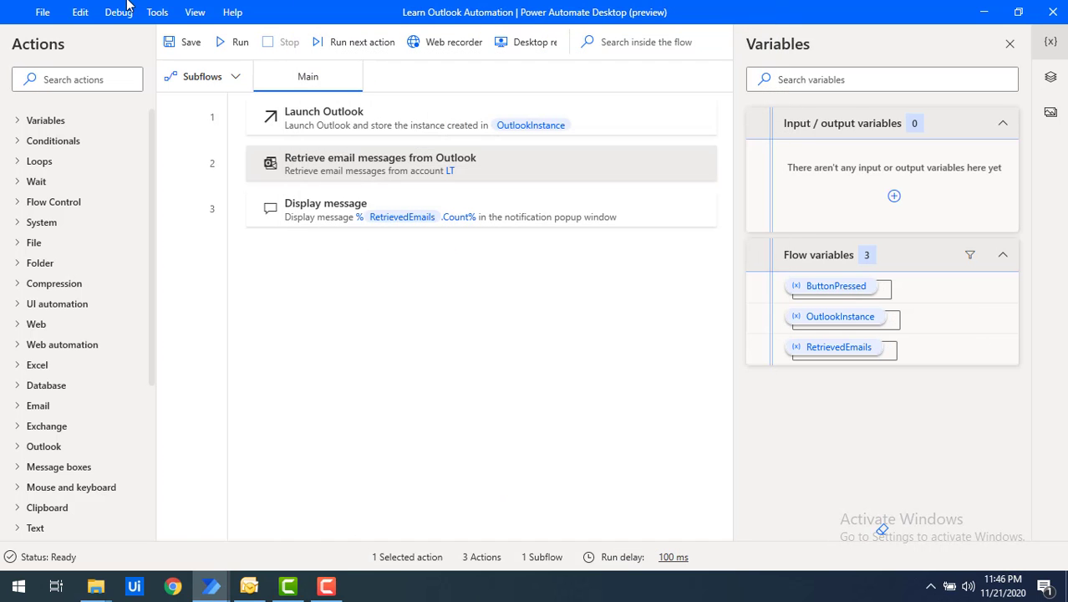
pyautogui.click(235, 51)
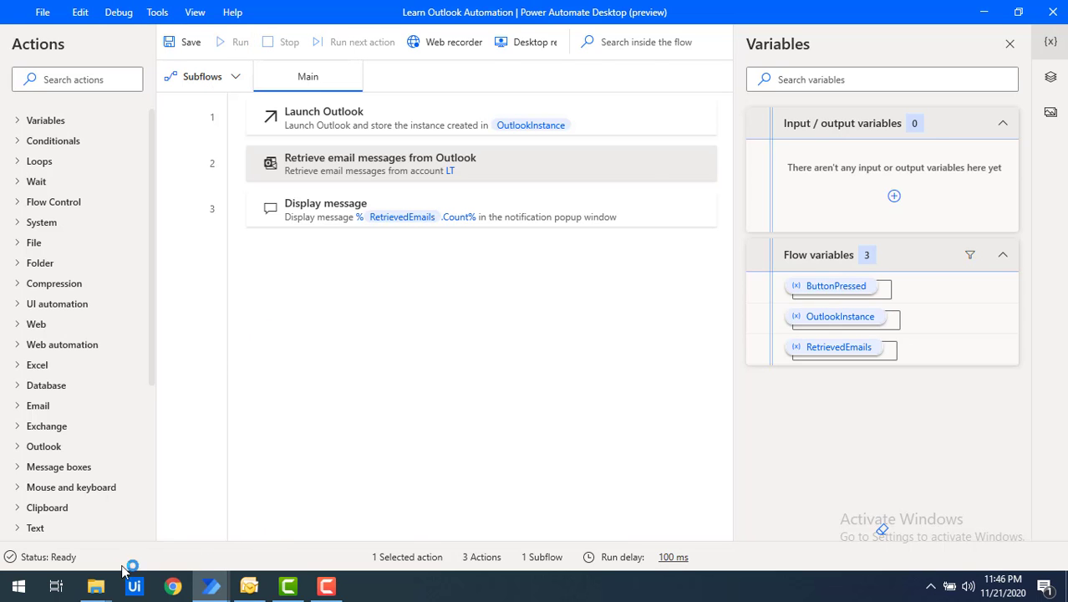
pyautogui.click(96, 586)
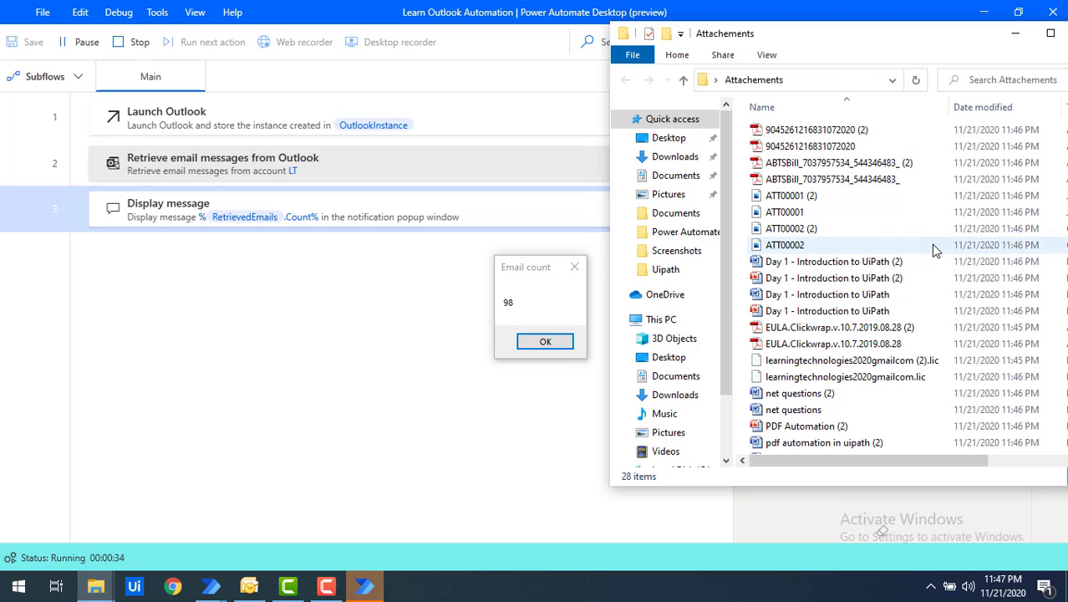
pyautogui.scroll(-3, 934, 250)
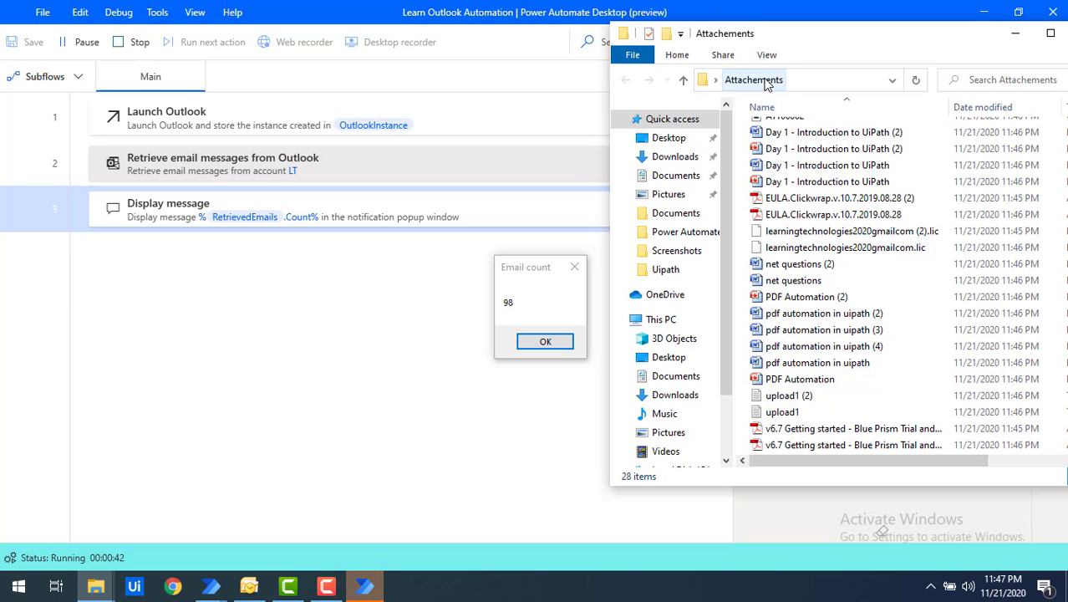
pyautogui.click(561, 343)
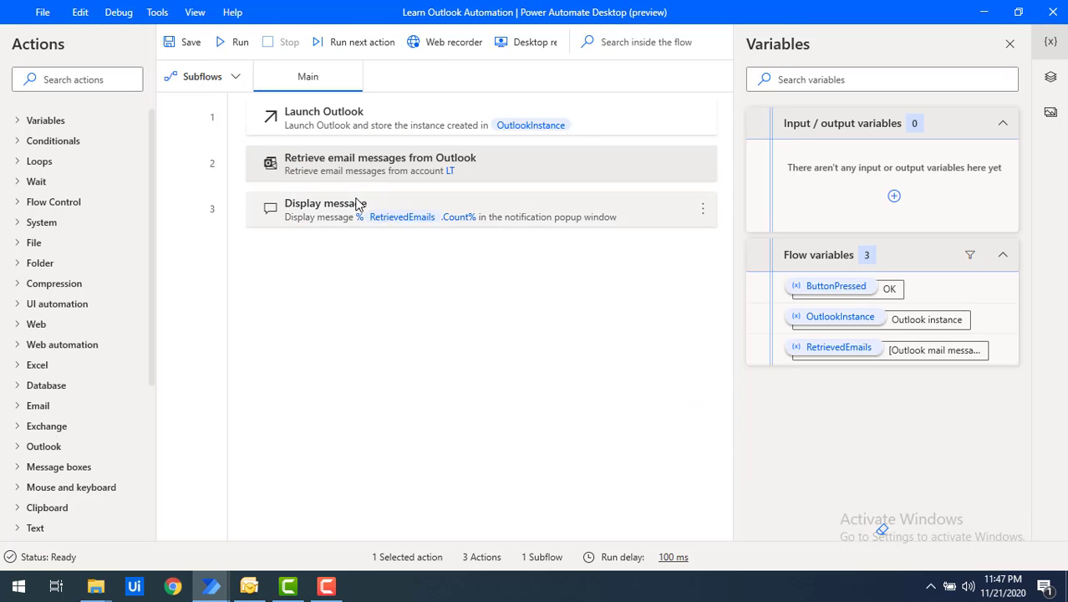
# Step: Review the Retrieve email messages from Outlook settings and cancel without changes
pyautogui.doubleClick(460, 163)
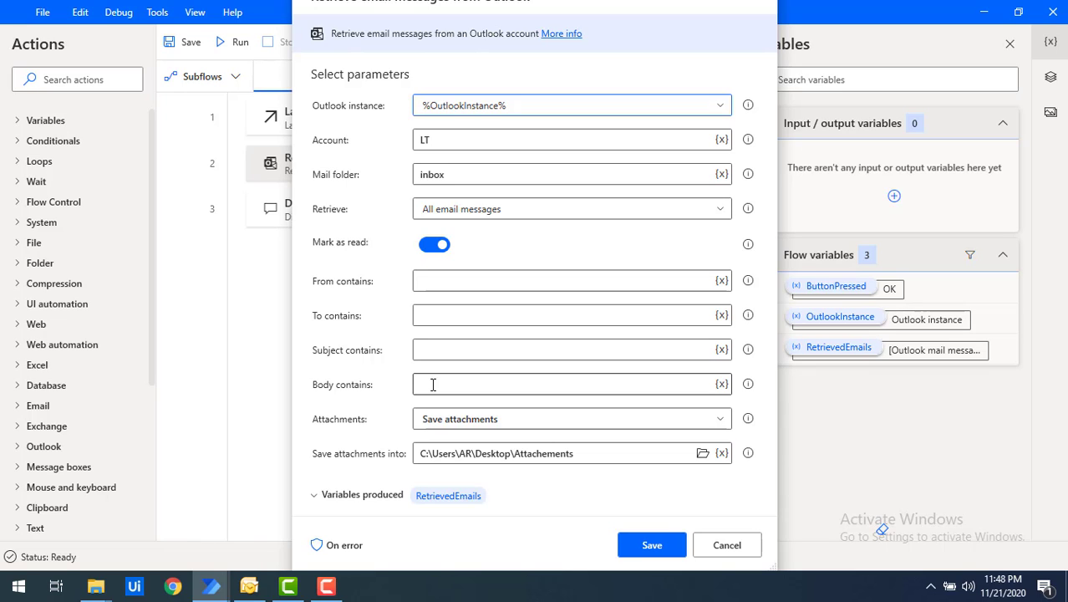
pyautogui.click(720, 550)
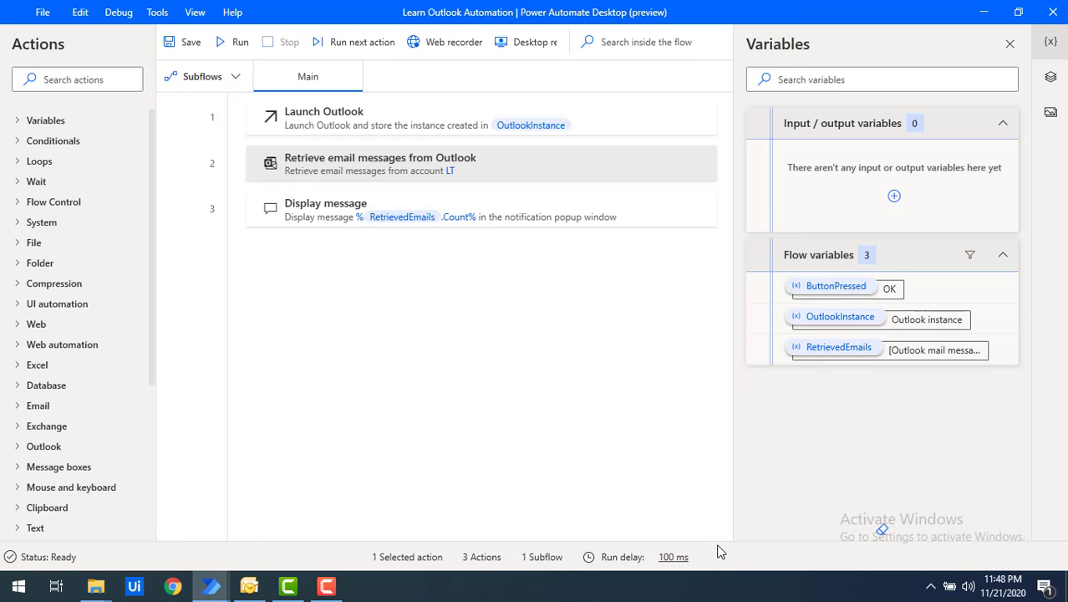